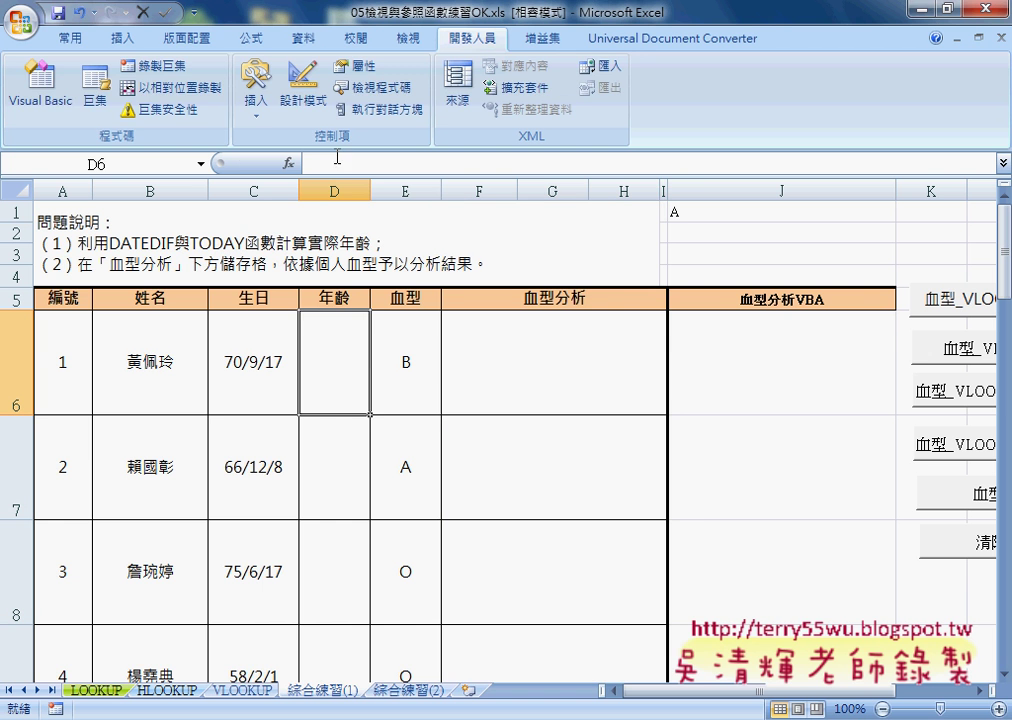
Enter =DATEDIF(C6,TODAY(),"Y") in D6 and fill it down the whole age column.
{"action": "left_click", "coordinate": [333, 162]}
{"action": "type", "text": "ㄦ"}
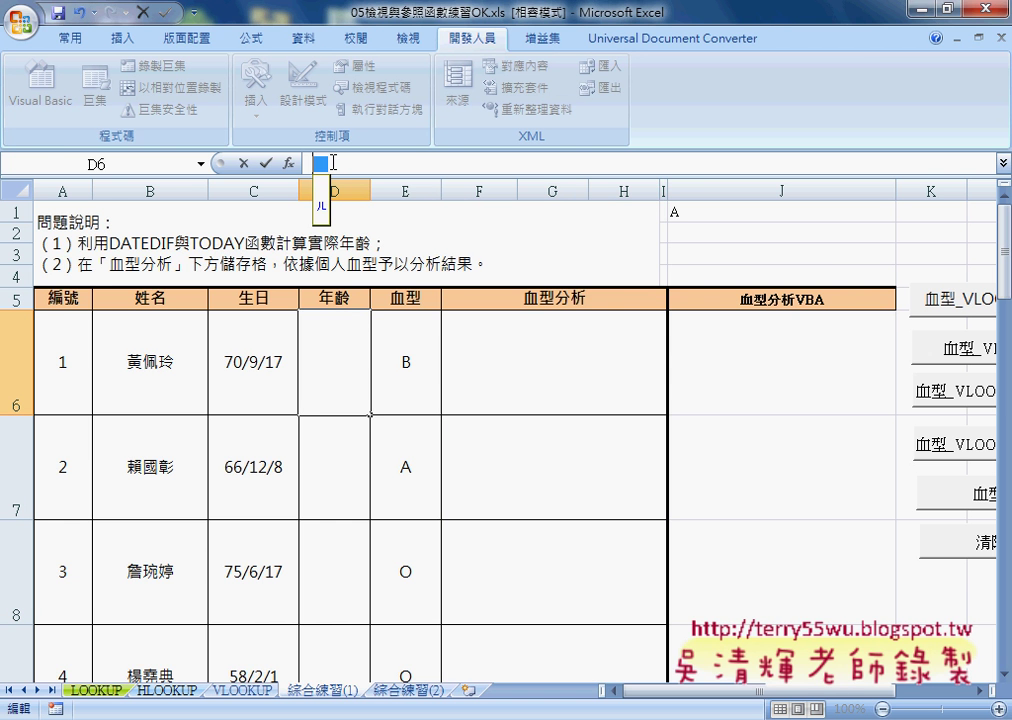
{"action": "type", "text": "=da"}
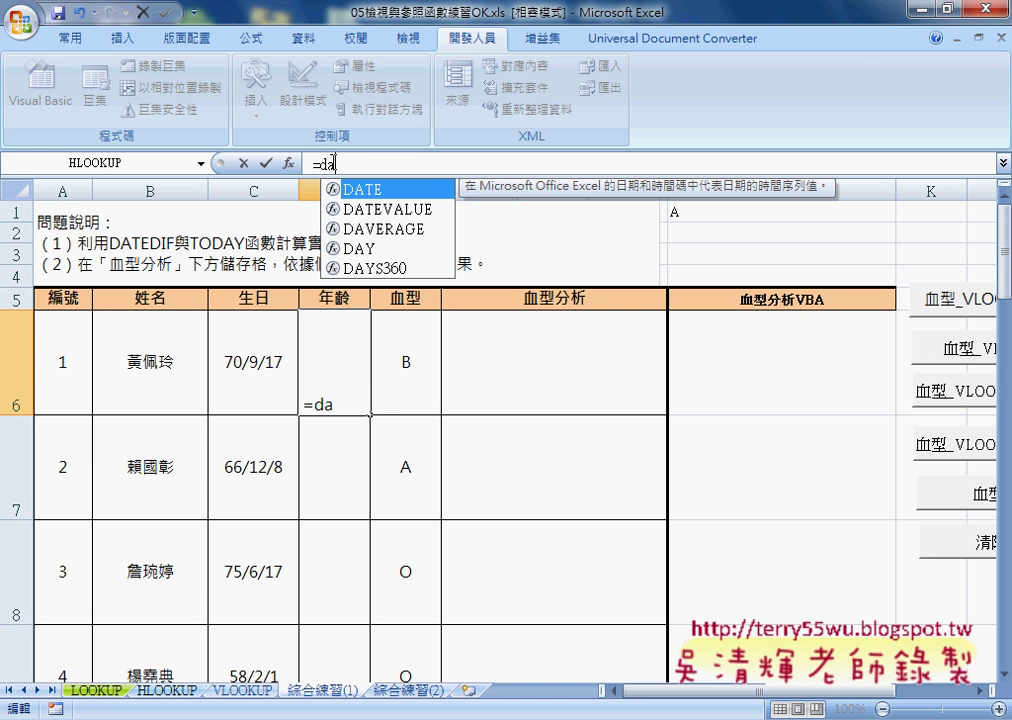
{"action": "type", "text": "tedif"}
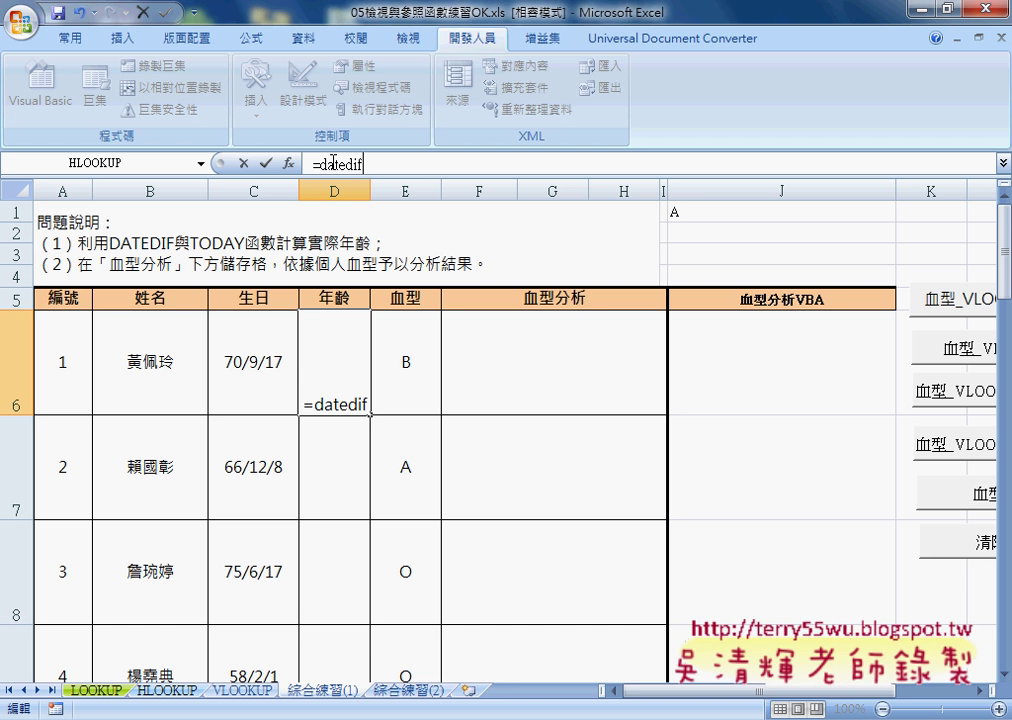
{"action": "type", "text": "*"}
{"action": "key", "text": "BackSpace"}
{"action": "type", "text": "("}
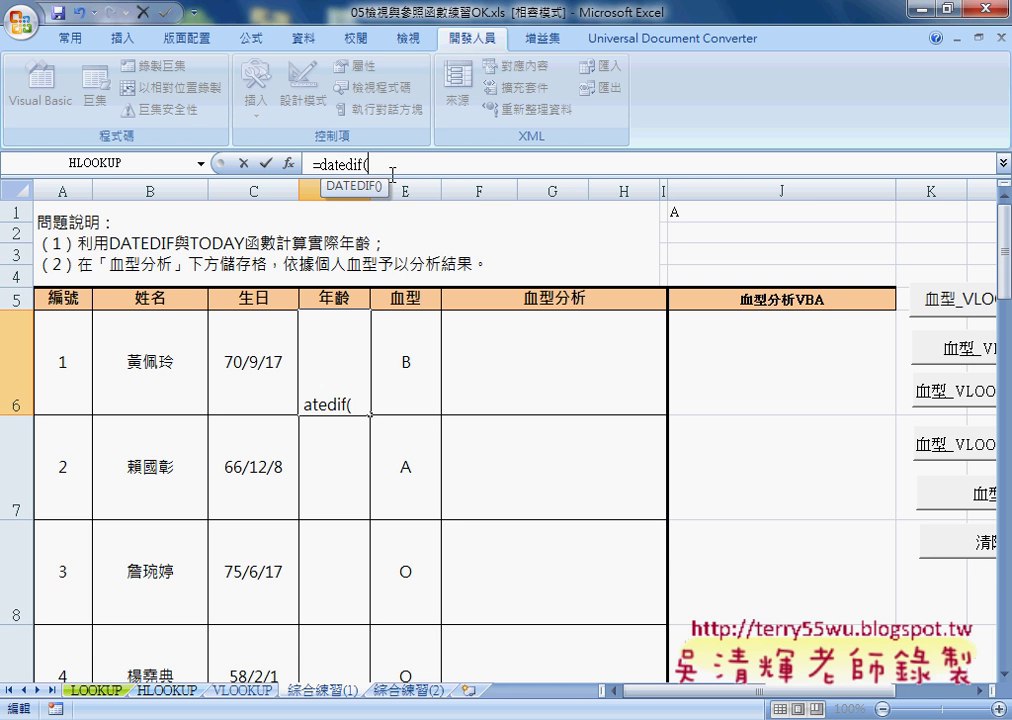
{"action": "left_click", "coordinate": [270, 348]}
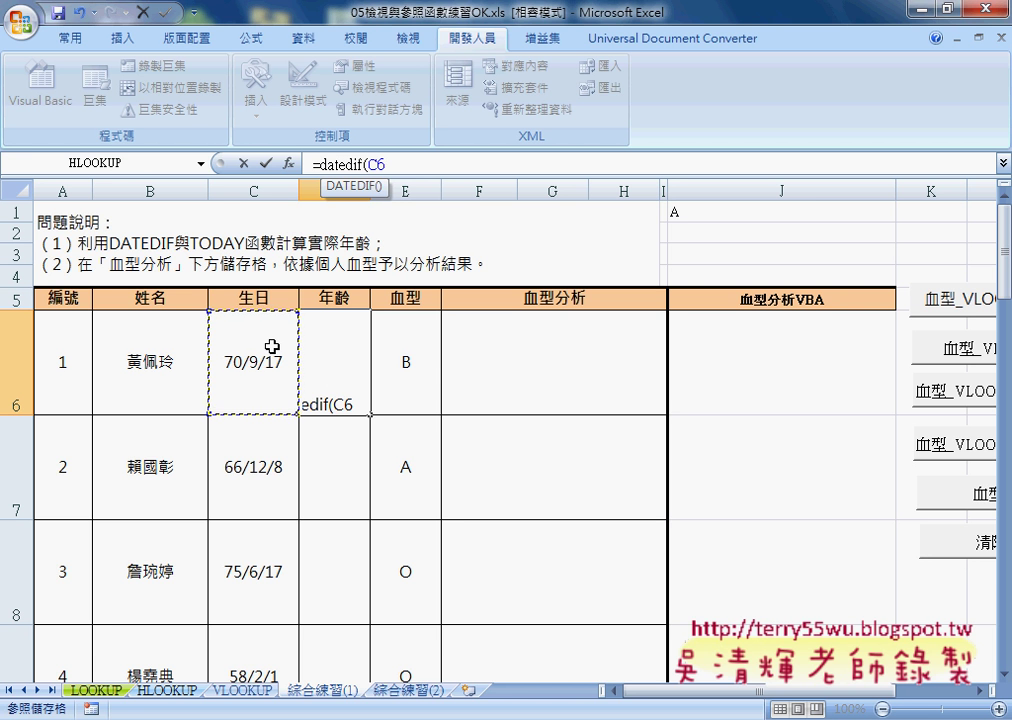
{"action": "type", "text": ",to"}
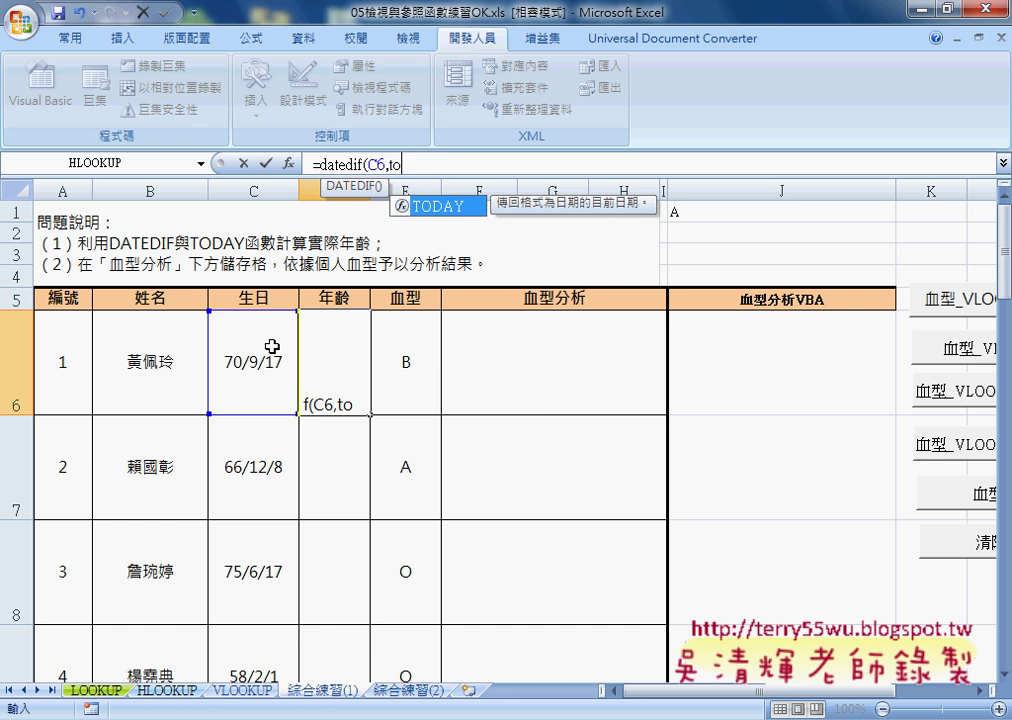
{"action": "type", "text": "day"}
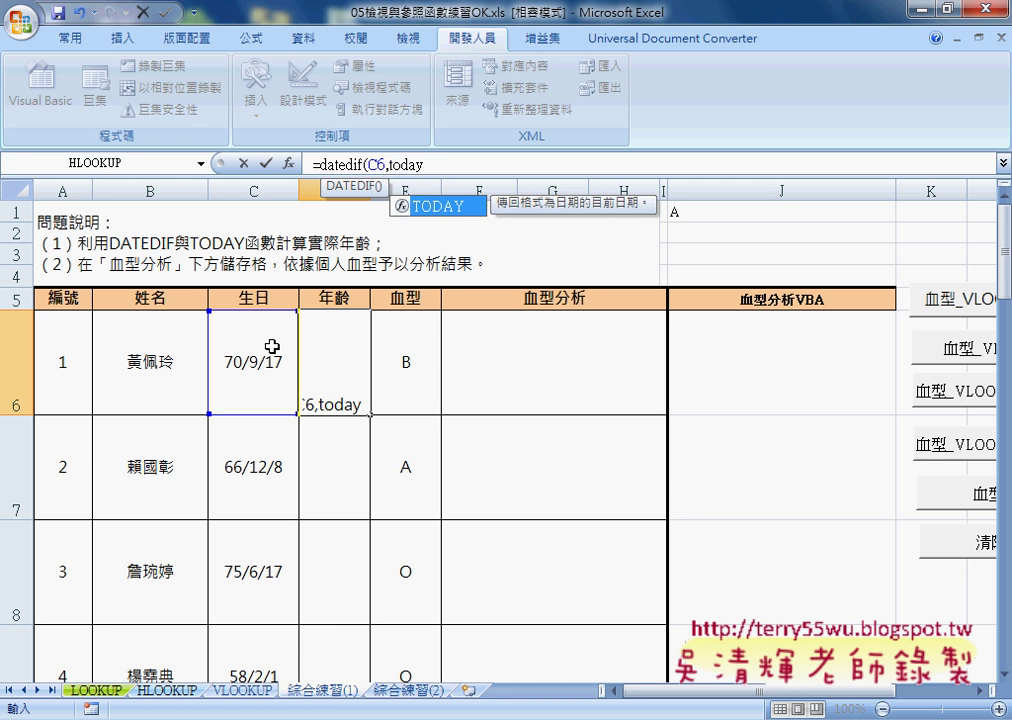
{"action": "type", "text": "(),"}
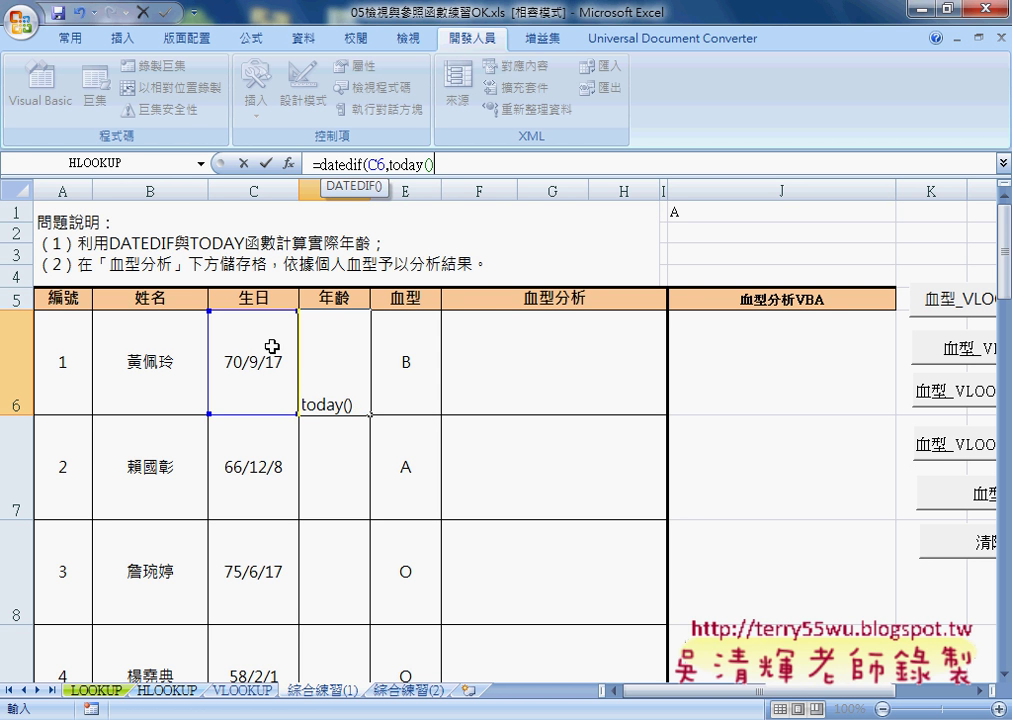
{"action": "type", "text": "\"Y\""}
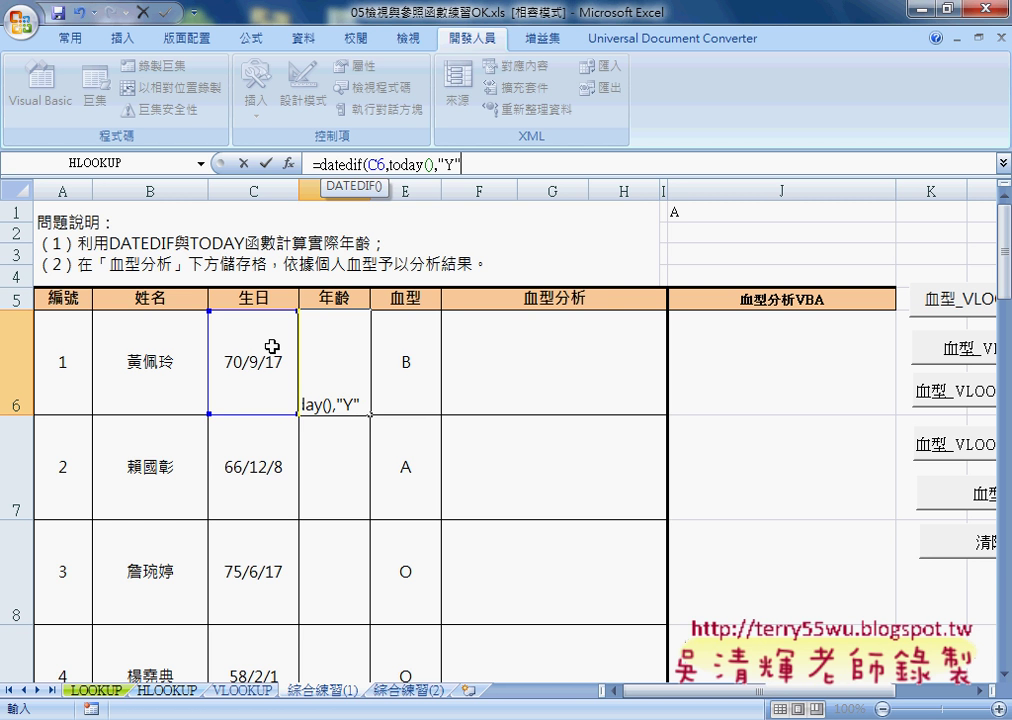
{"action": "type", "text": ")"}
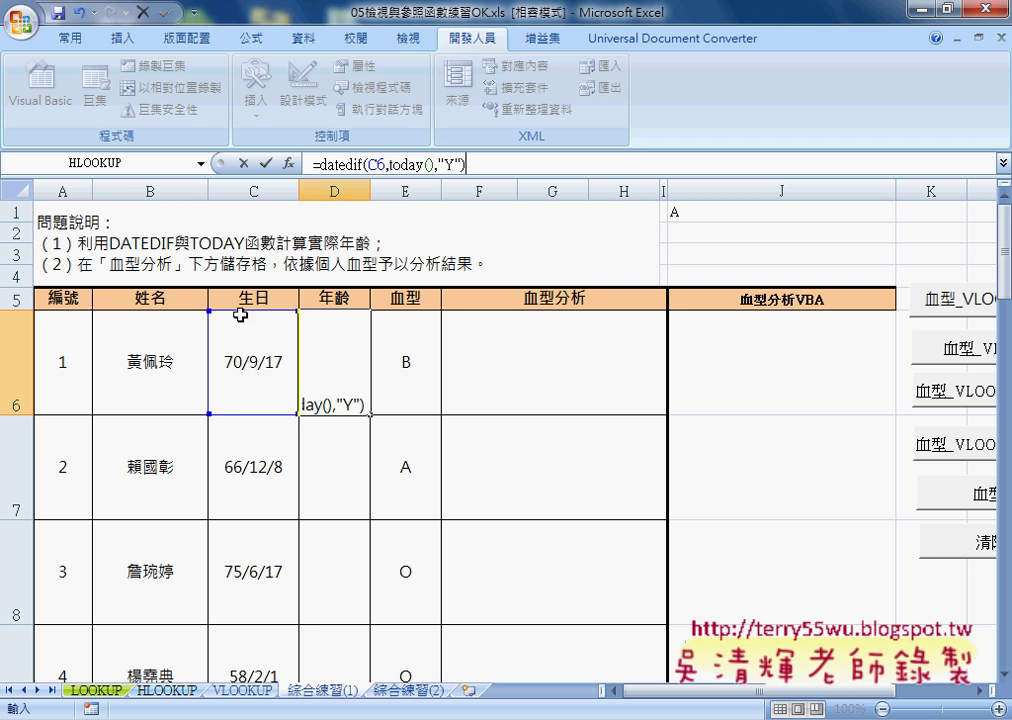
{"action": "left_click", "coordinate": [266, 163]}
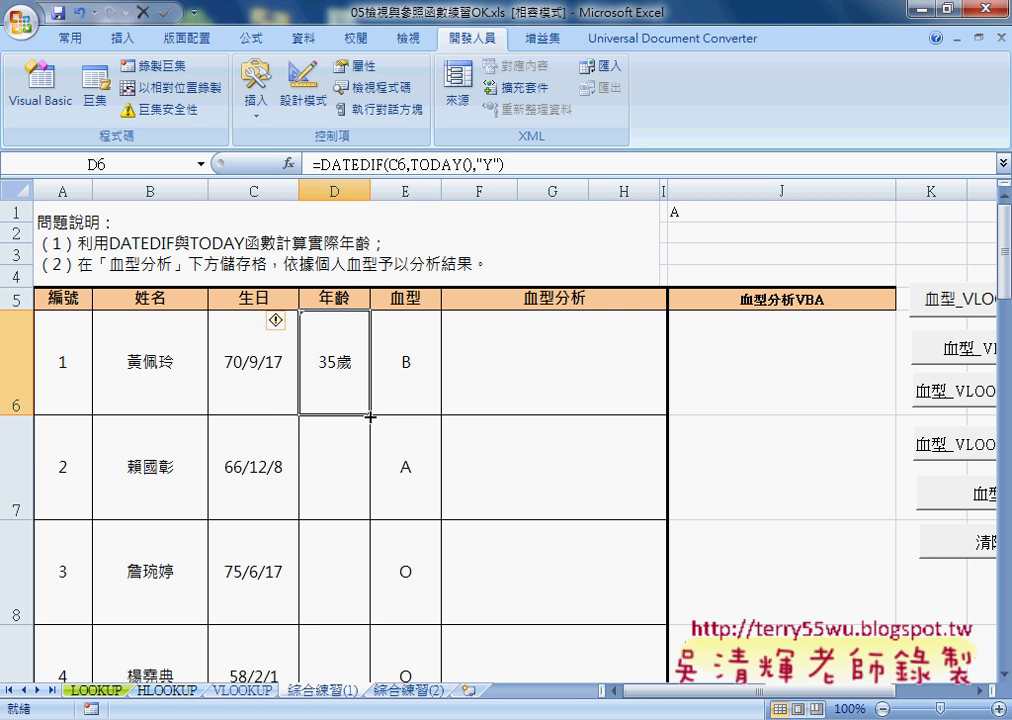
{"action": "double_click", "coordinate": [369, 414]}
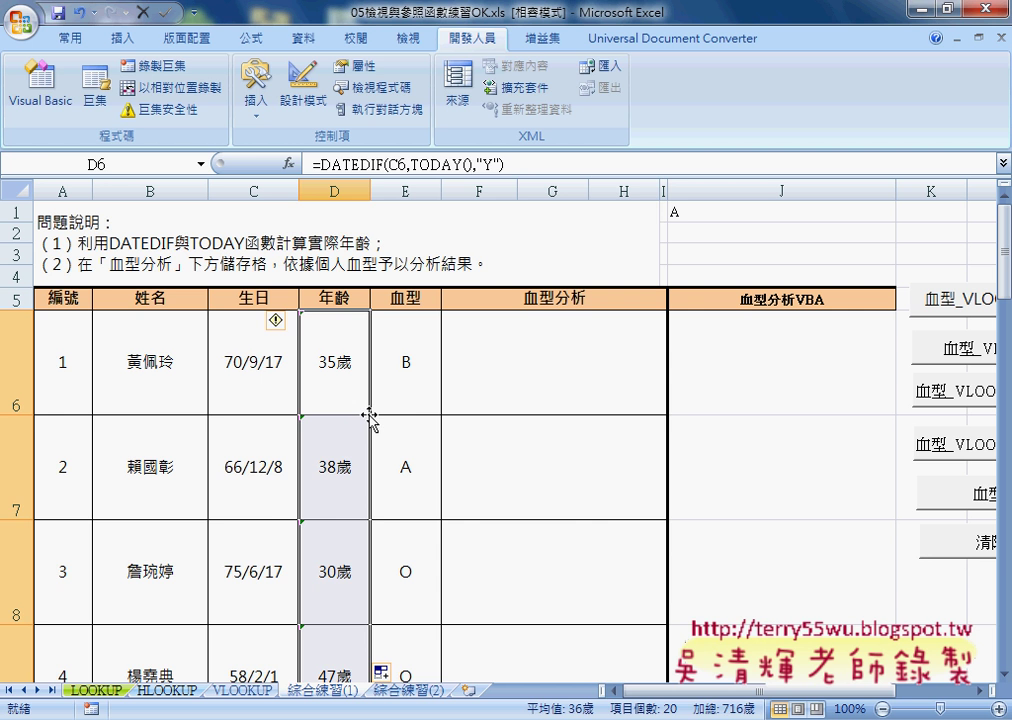
{"action": "left_click", "coordinate": [519, 351]}
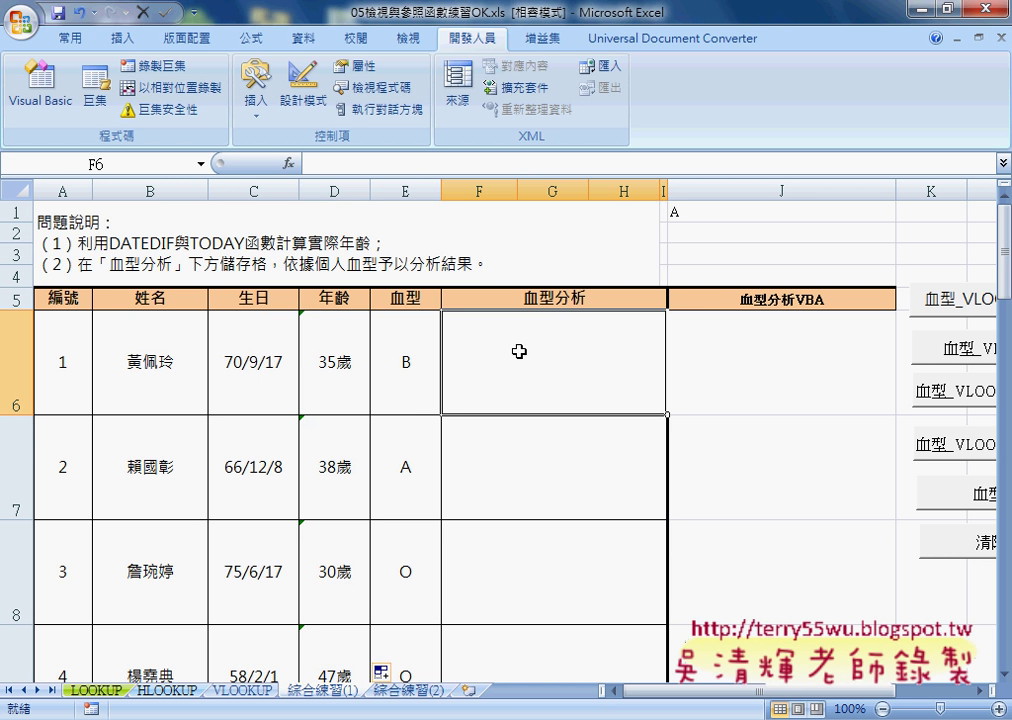
Start F6's formula as ="★"& using a solid star from the special symbols list.
{"action": "left_click", "coordinate": [327, 162]}
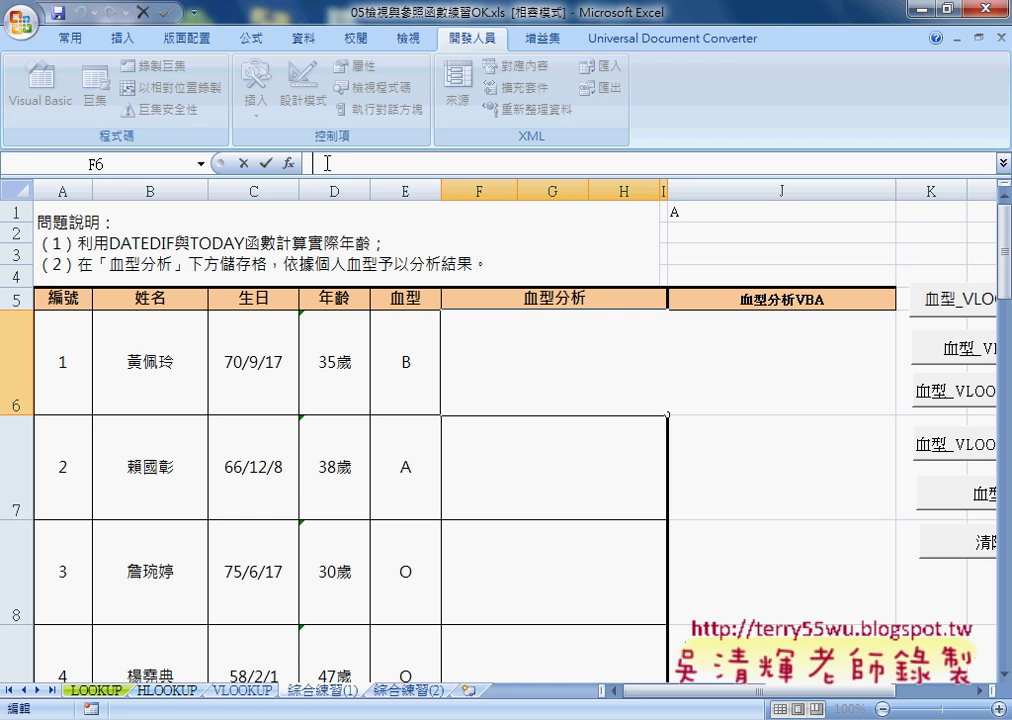
{"action": "type", "text": "="}
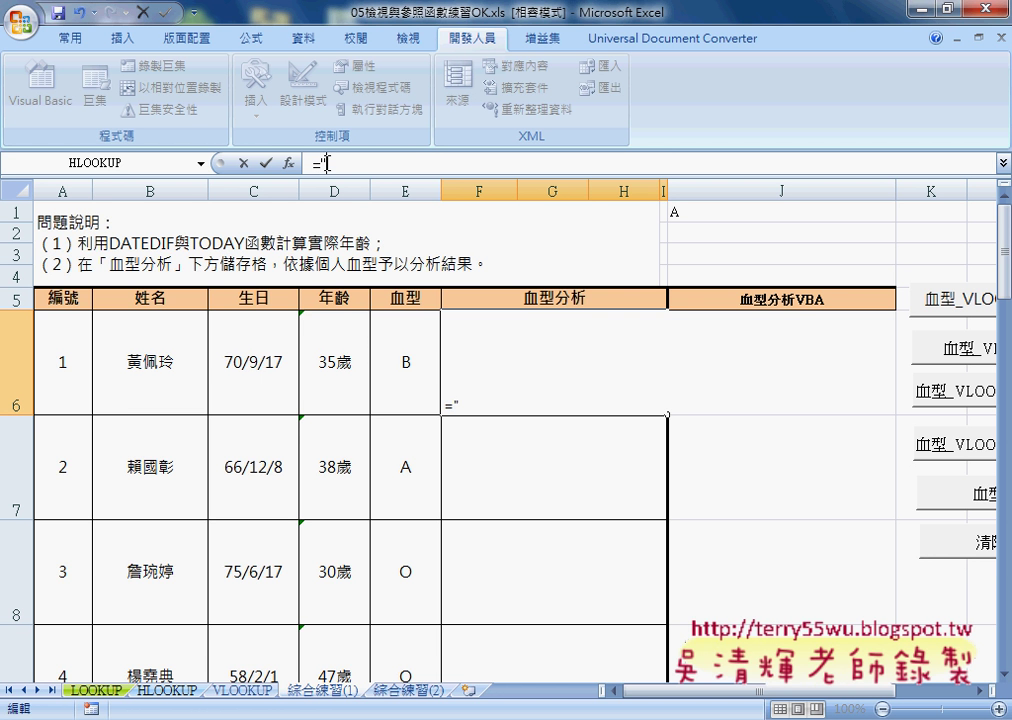
{"action": "left_click", "coordinate": [118, 38]}
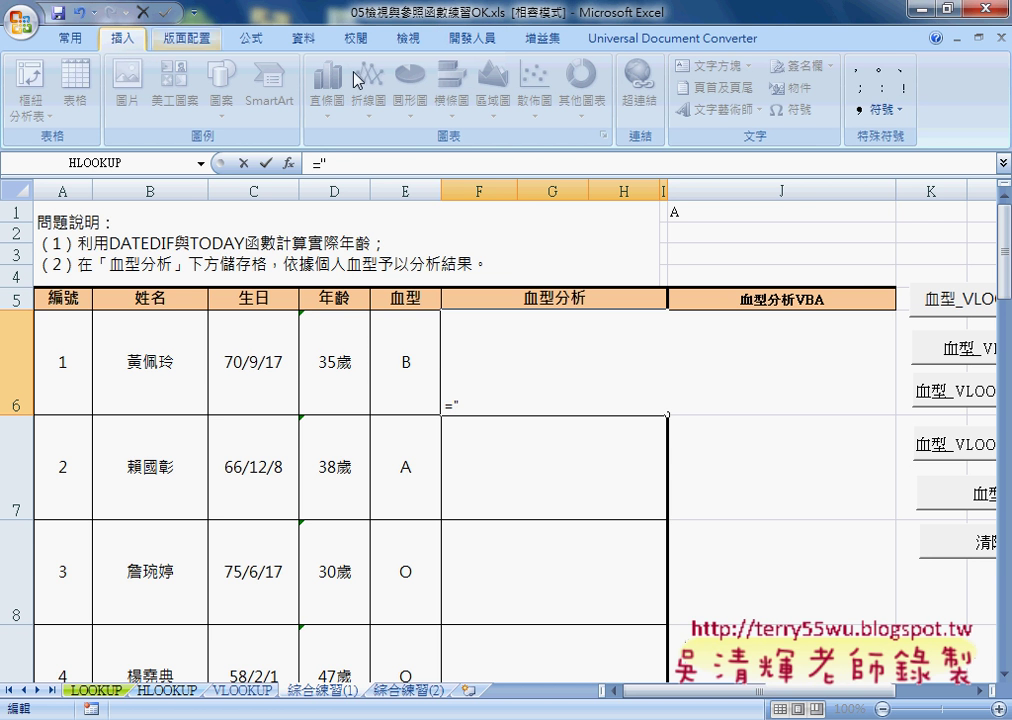
{"action": "left_click", "coordinate": [878, 109]}
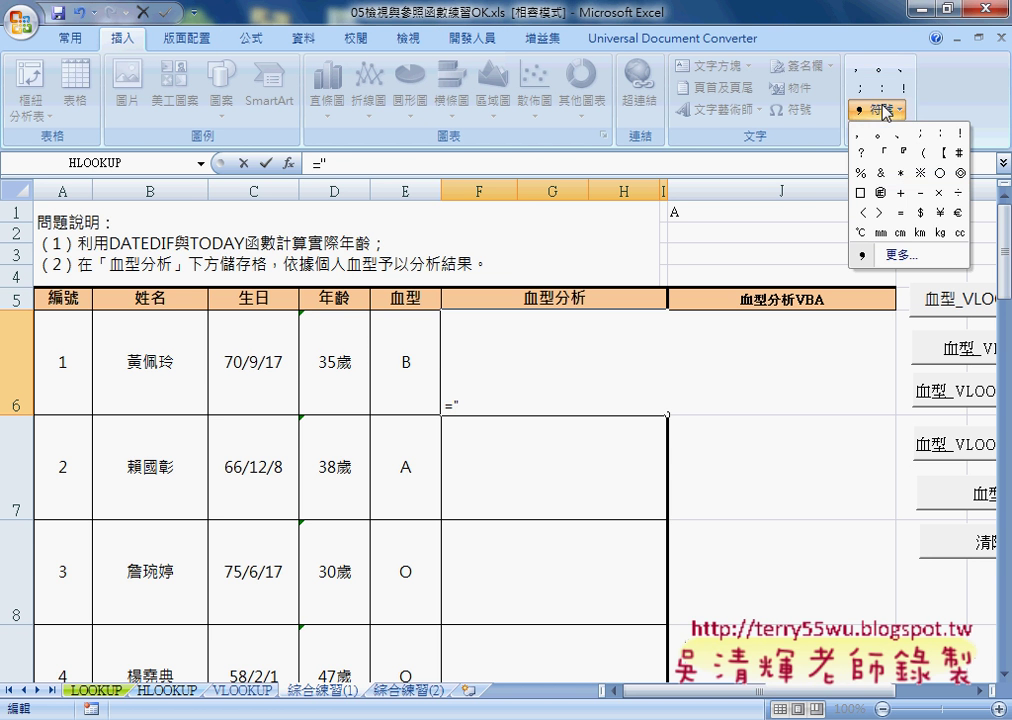
{"action": "left_click", "coordinate": [903, 258]}
{"action": "left_click", "coordinate": [330, 185]}
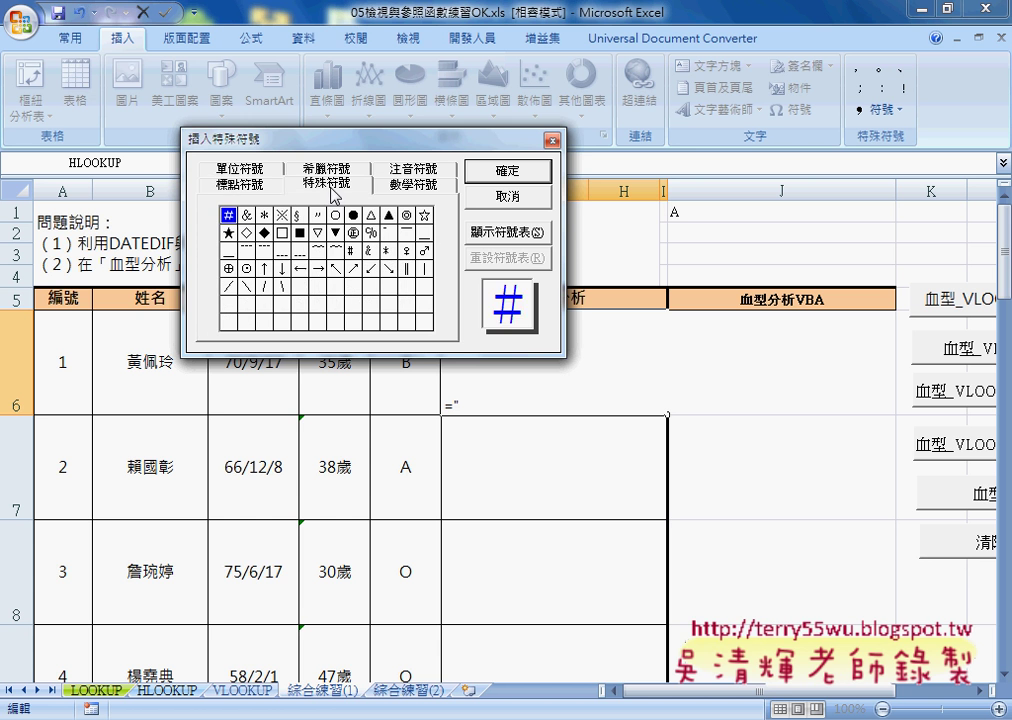
{"action": "left_click", "coordinate": [228, 232]}
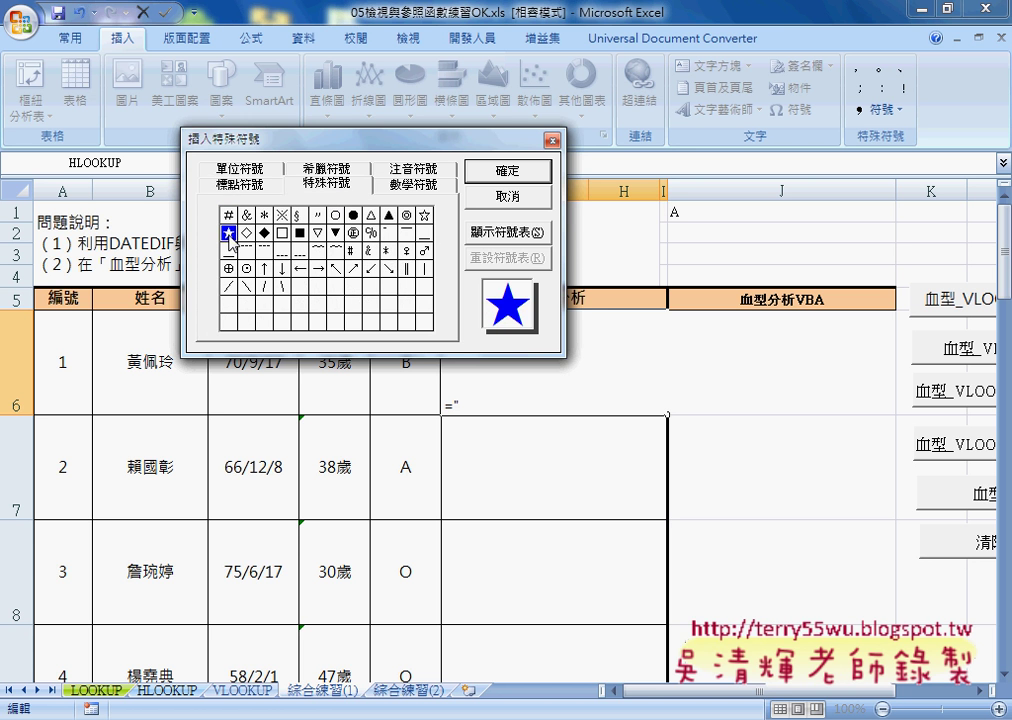
{"action": "double_click", "coordinate": [228, 232]}
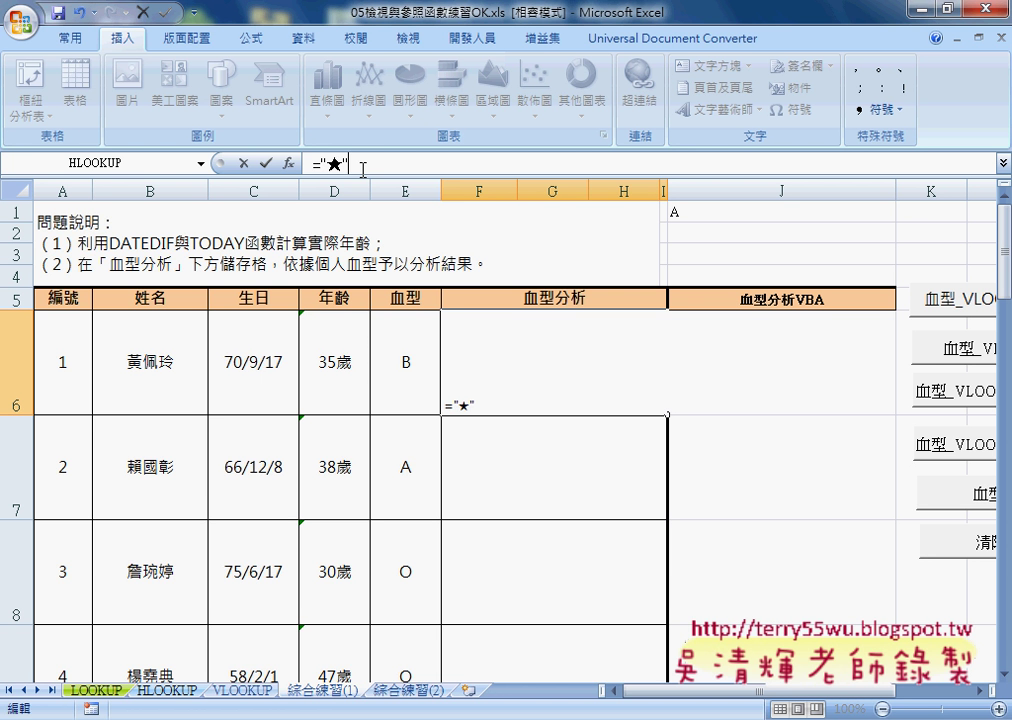
{"action": "type", "text": "&"}
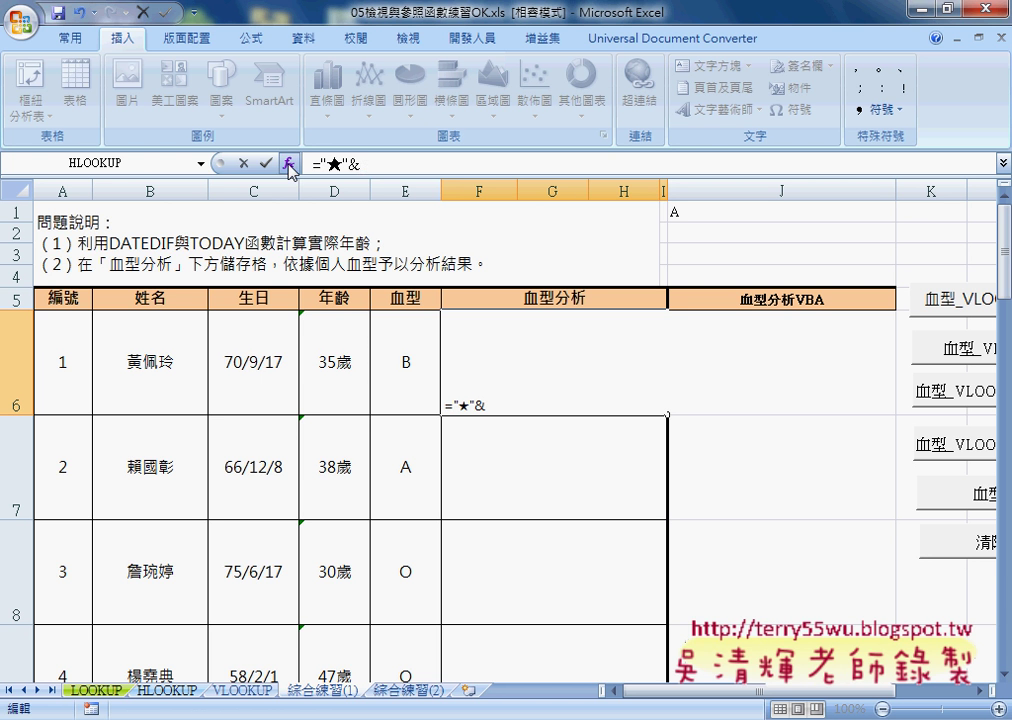
Add a VLOOKUP to F6's formula with lookup value E6 and table array 血型.
{"action": "left_click", "coordinate": [202, 163]}
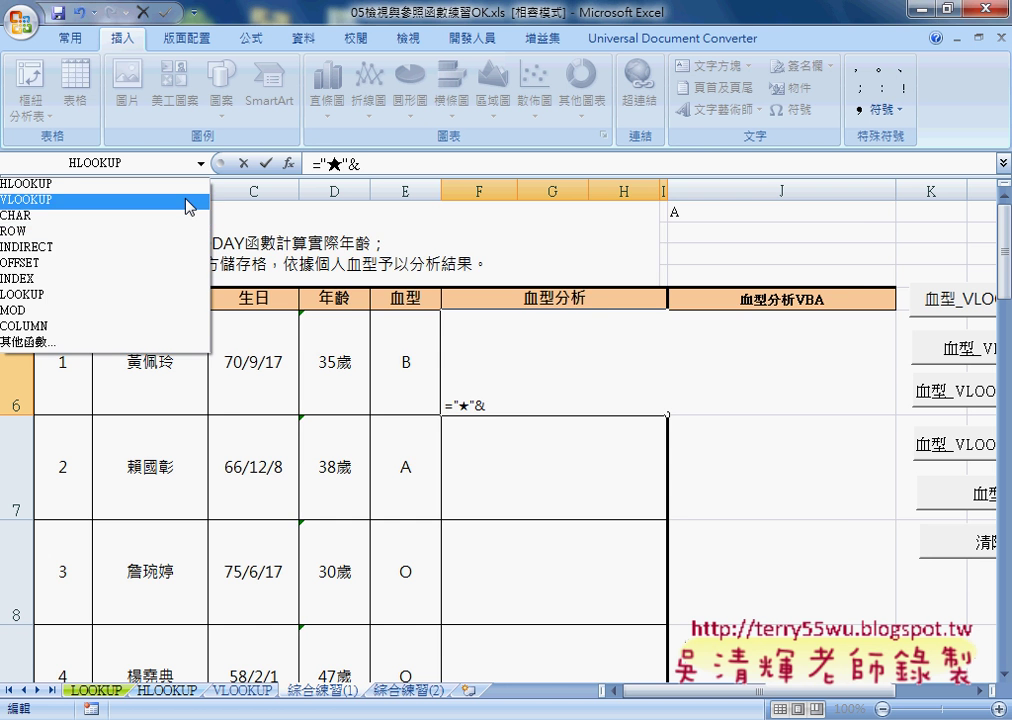
{"action": "left_click", "coordinate": [188, 206]}
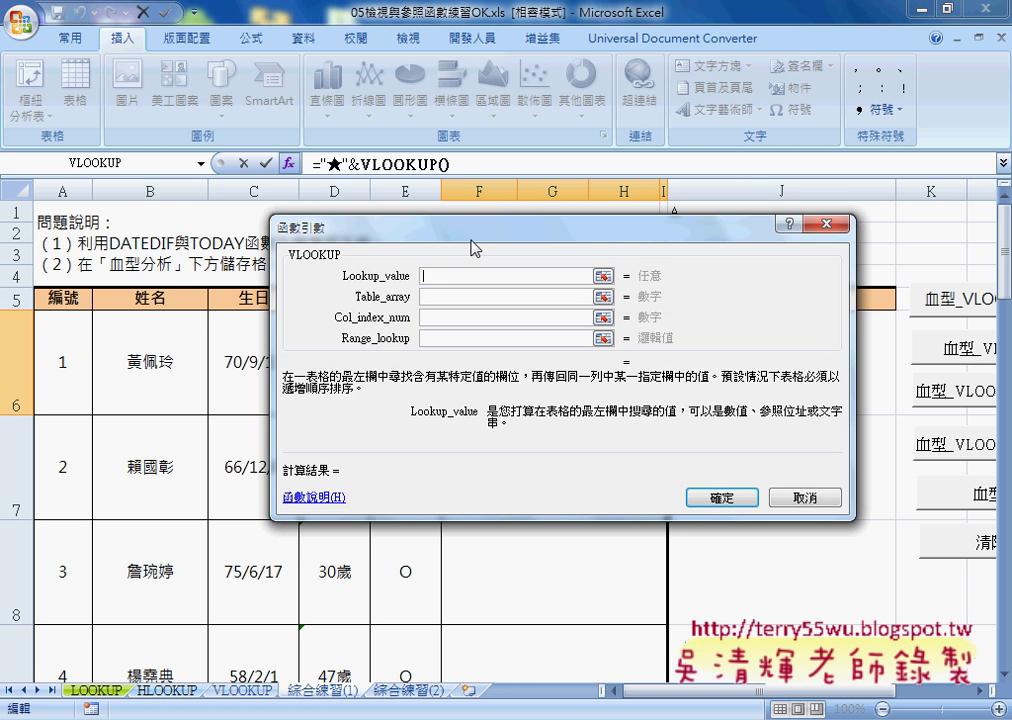
{"action": "left_click_drag", "start_coordinate": [460, 247], "coordinate": [652, 247]}
{"action": "left_click", "coordinate": [403, 358]}
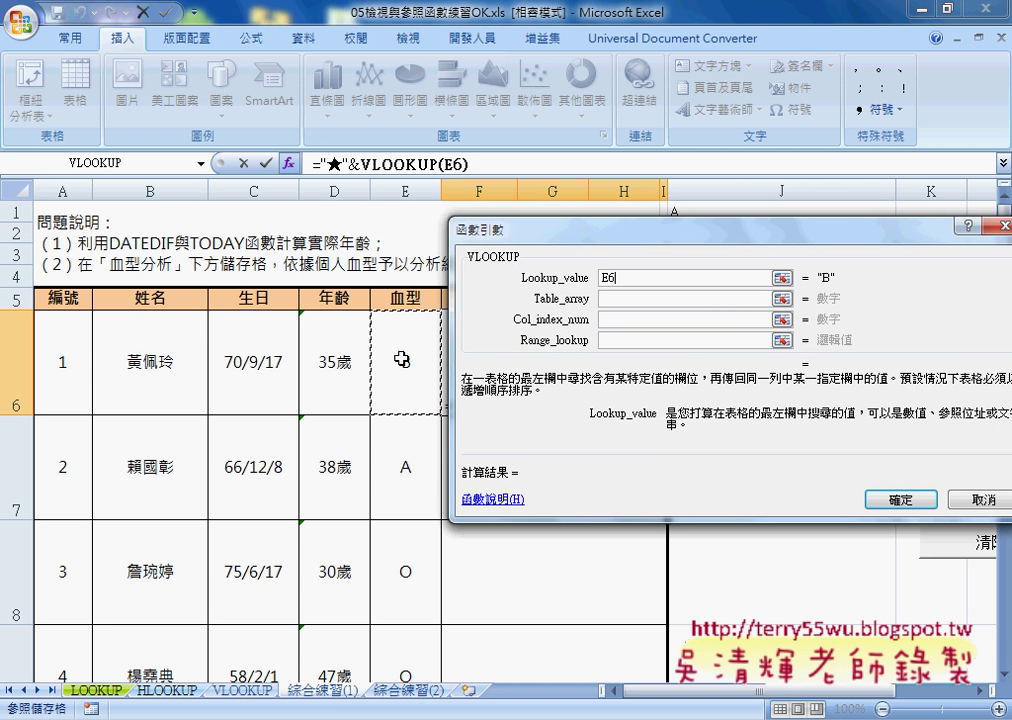
{"action": "left_click", "coordinate": [620, 297]}
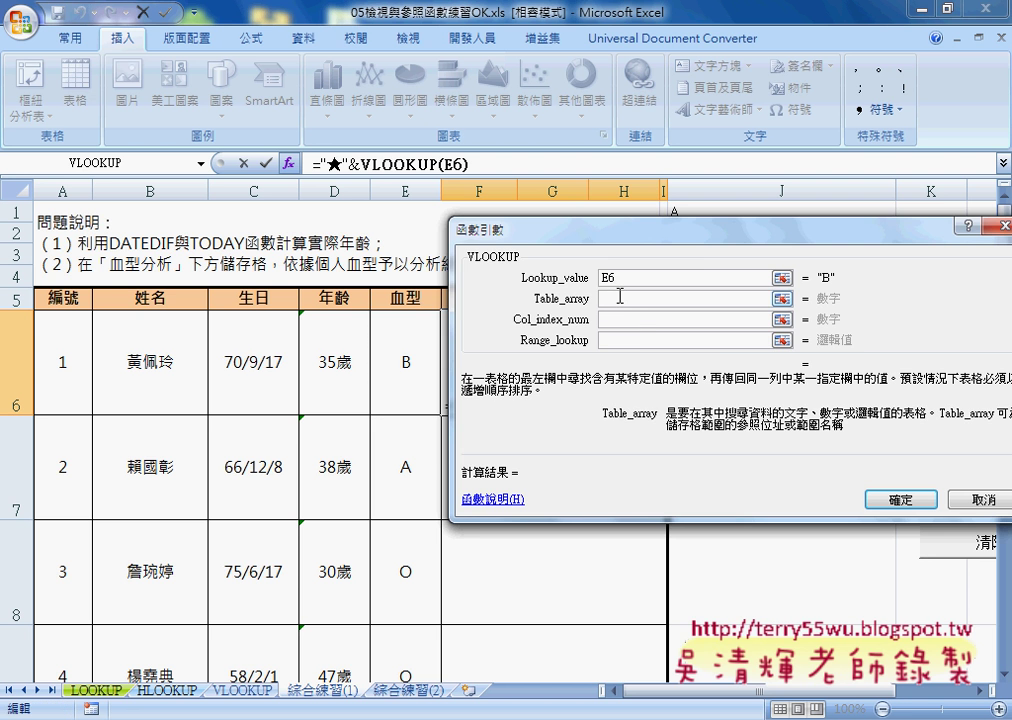
{"action": "key", "text": "F3"}
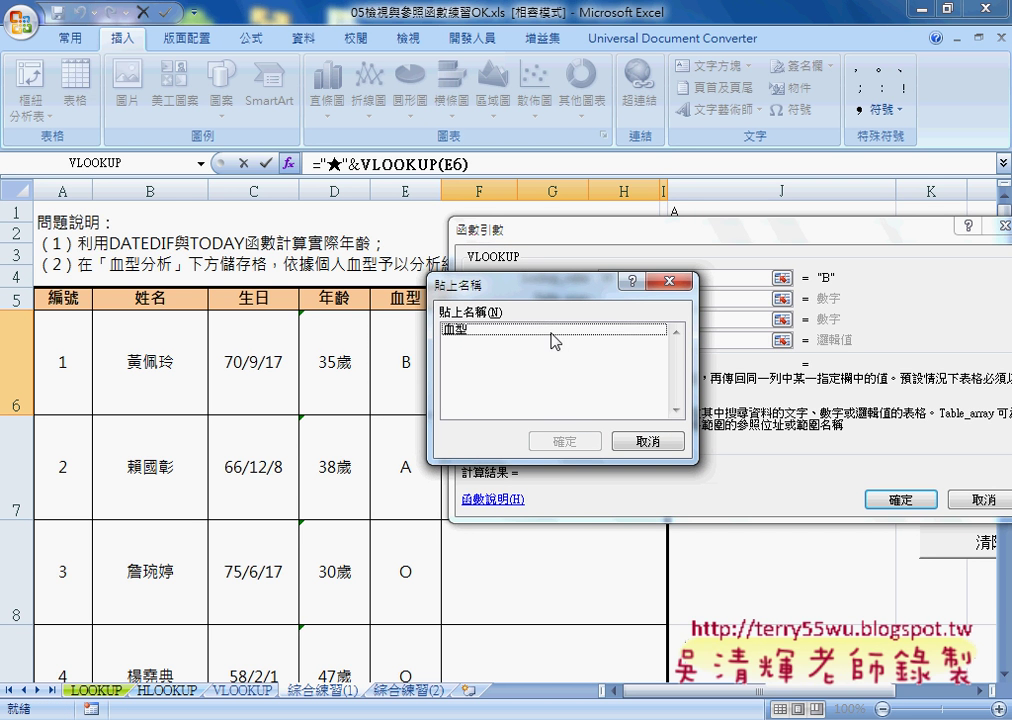
{"action": "left_click", "coordinate": [551, 335]}
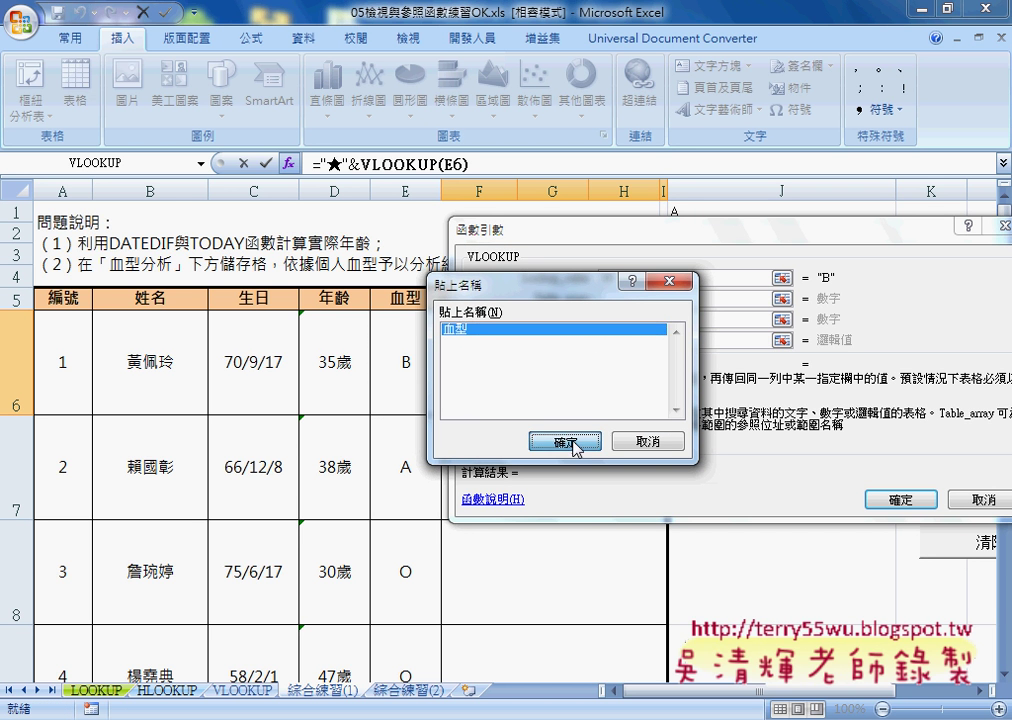
{"action": "left_click", "coordinate": [580, 443]}
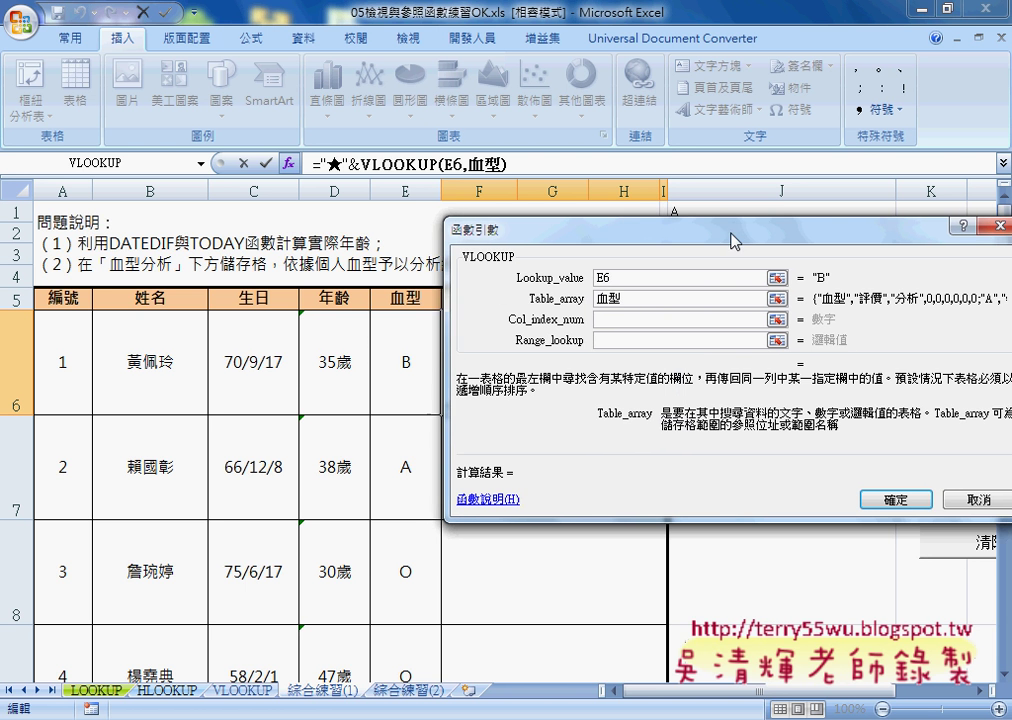
Set the VLOOKUP column index to 2 and range lookup to 0, then confirm.
{"action": "left_click_drag", "start_coordinate": [736, 233], "coordinate": [686, 233]}
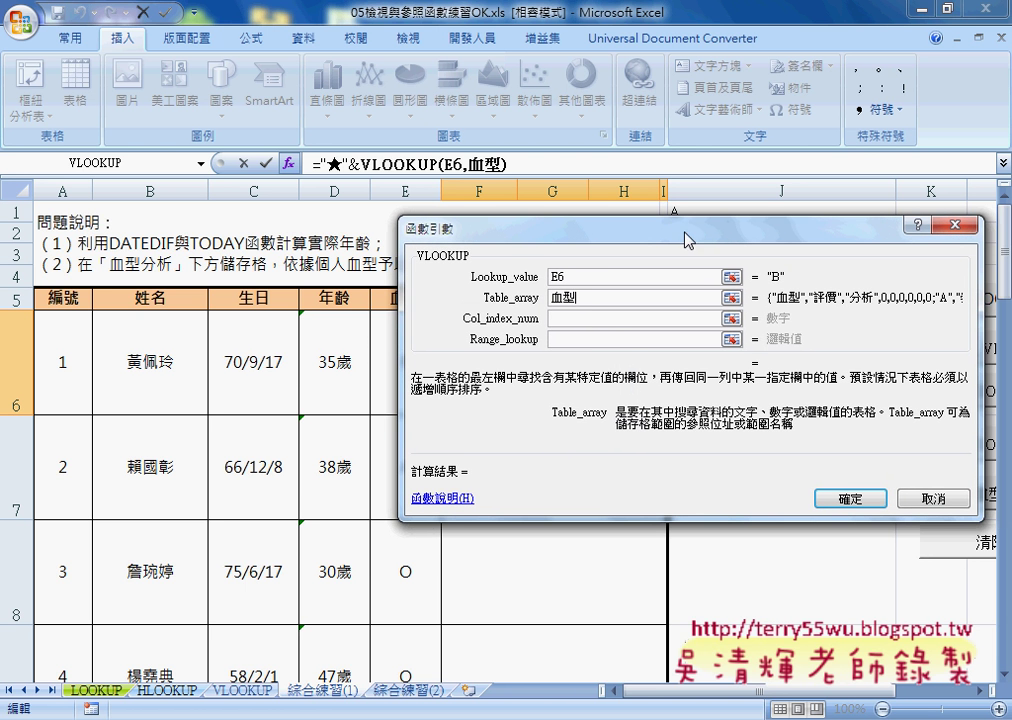
{"action": "left_click", "coordinate": [593, 298]}
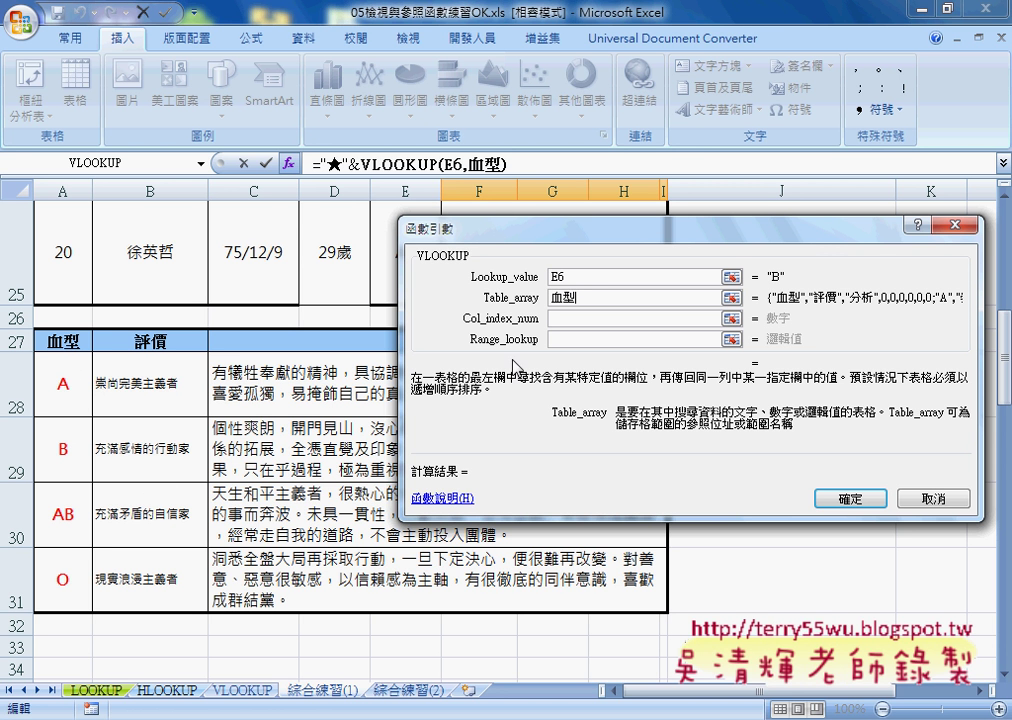
{"action": "left_click", "coordinate": [560, 318]}
{"action": "type", "text": "2"}
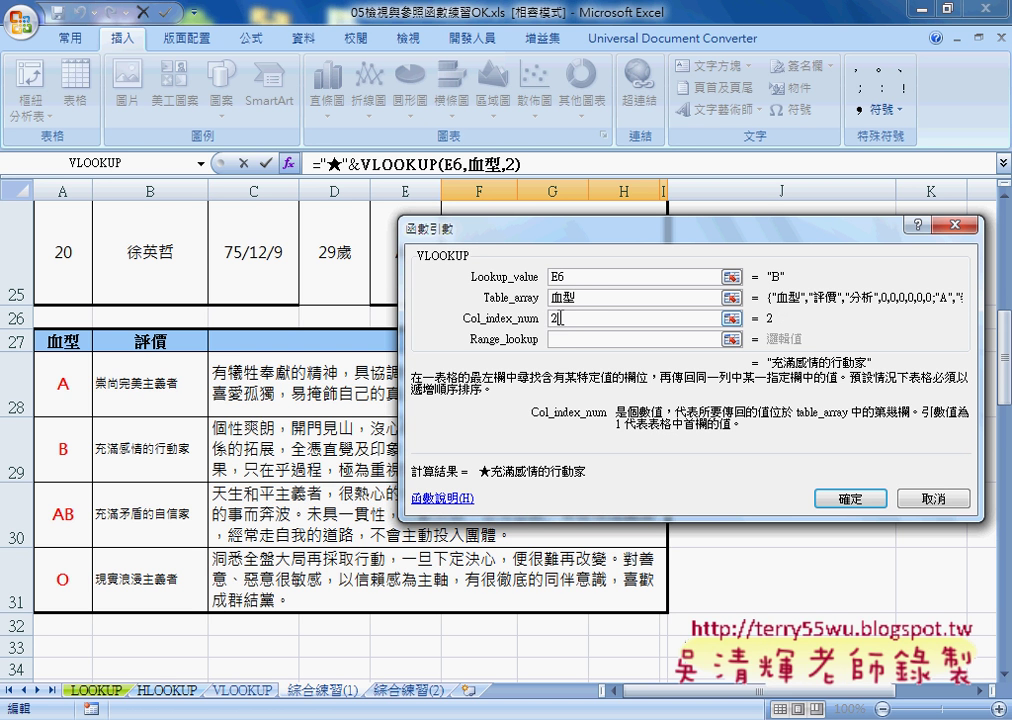
{"action": "left_click", "coordinate": [577, 340]}
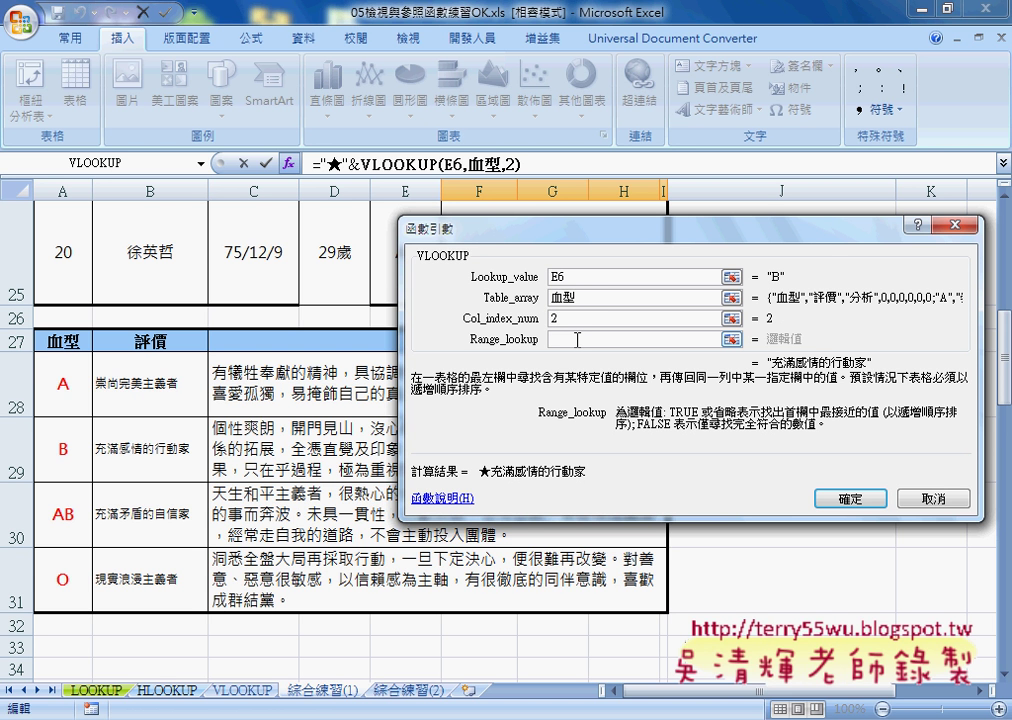
{"action": "type", "text": ",0"}
{"action": "left_click", "coordinate": [849, 498]}
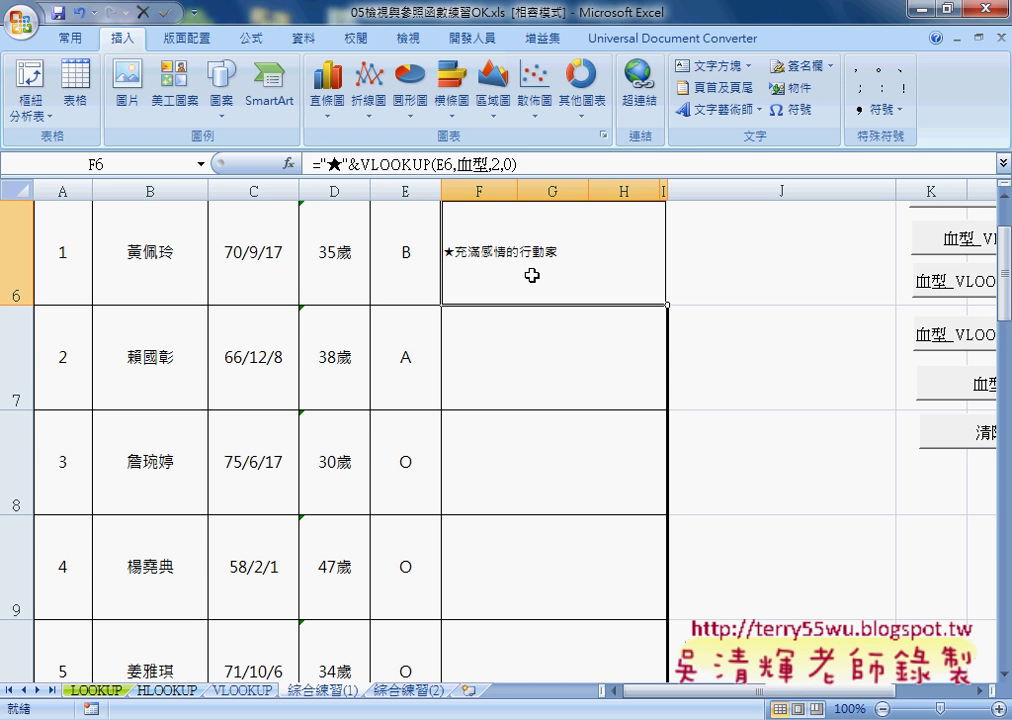
Append &"★"&VLOOKUP(E6,血型,3,0) to F6's formula to add the personality description.
{"action": "left_click_drag", "start_coordinate": [517, 163], "coordinate": [311, 163]}
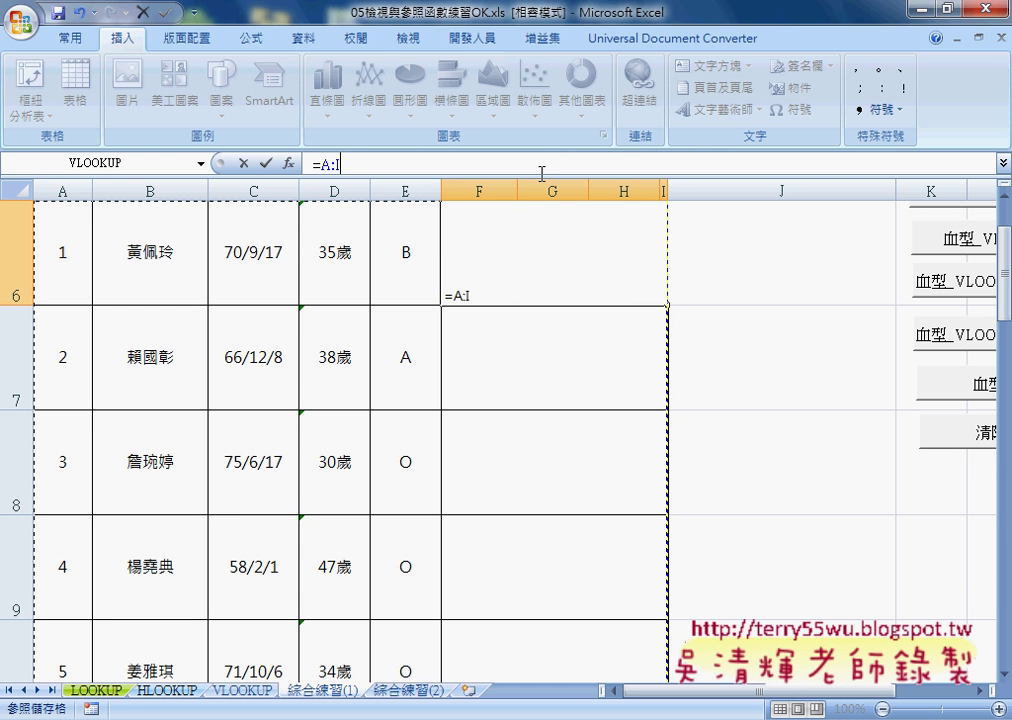
{"action": "left_click", "coordinate": [243, 163]}
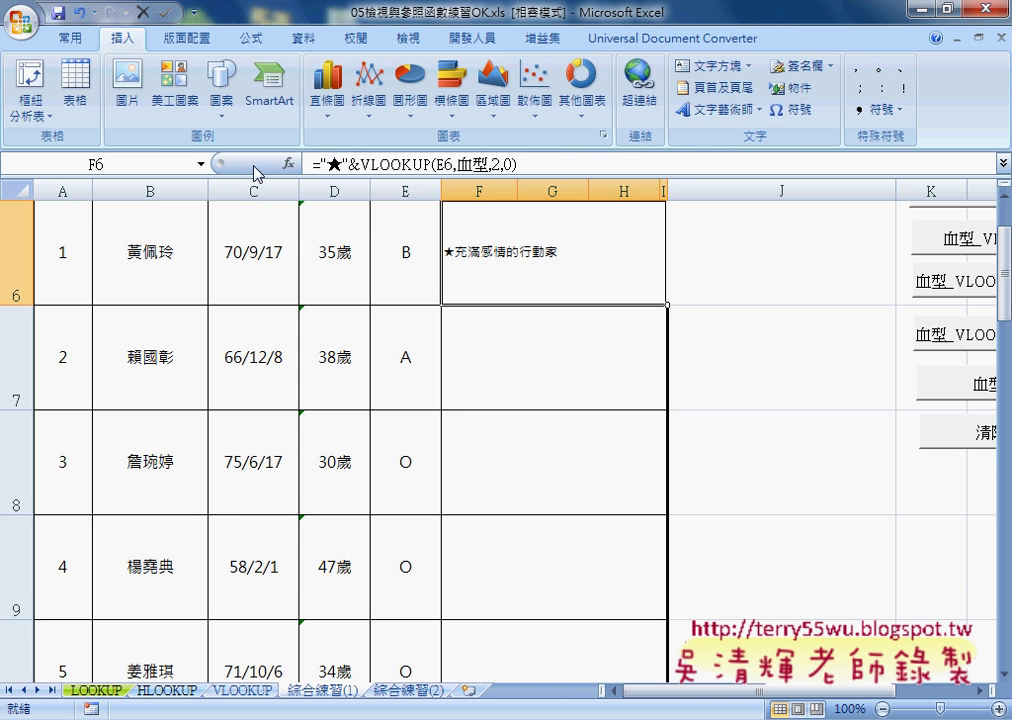
{"action": "left_click", "coordinate": [539, 162]}
{"action": "key", "text": "ctrl+v"}
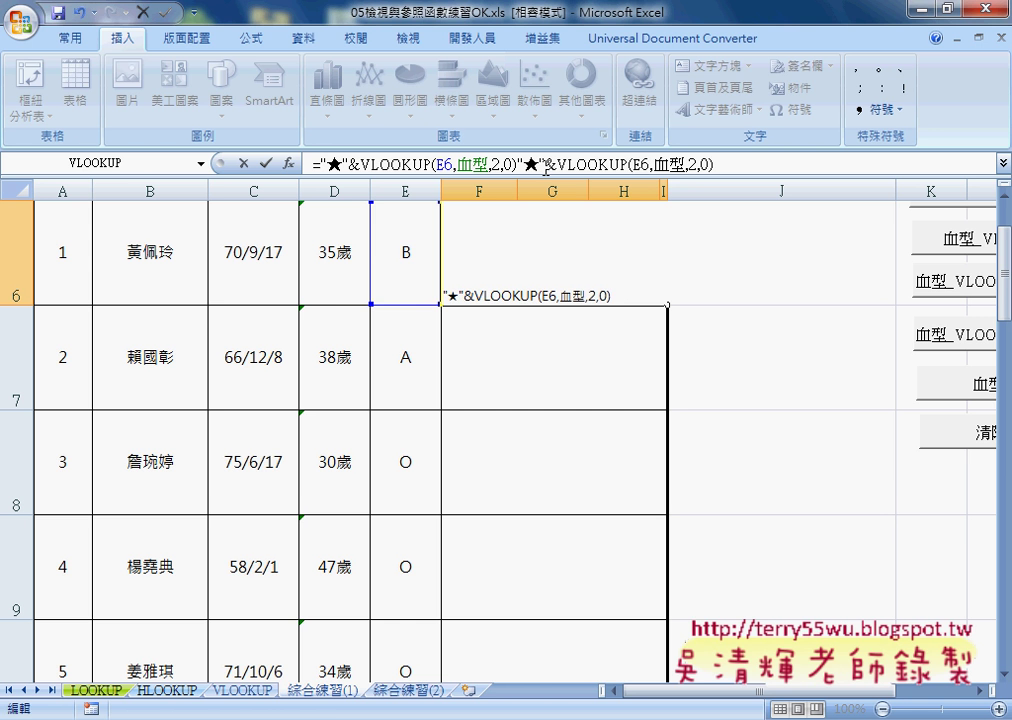
{"action": "left_click", "coordinate": [519, 163]}
{"action": "type", "text": "&"}
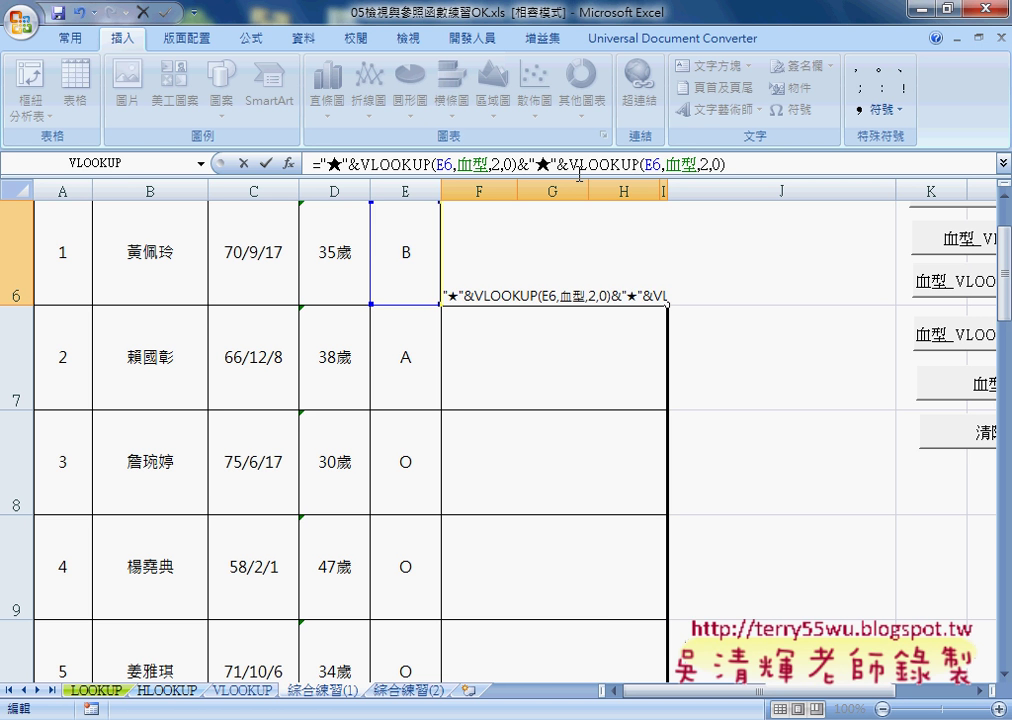
{"action": "left_click", "coordinate": [703, 163]}
{"action": "double_click", "coordinate": [703, 163]}
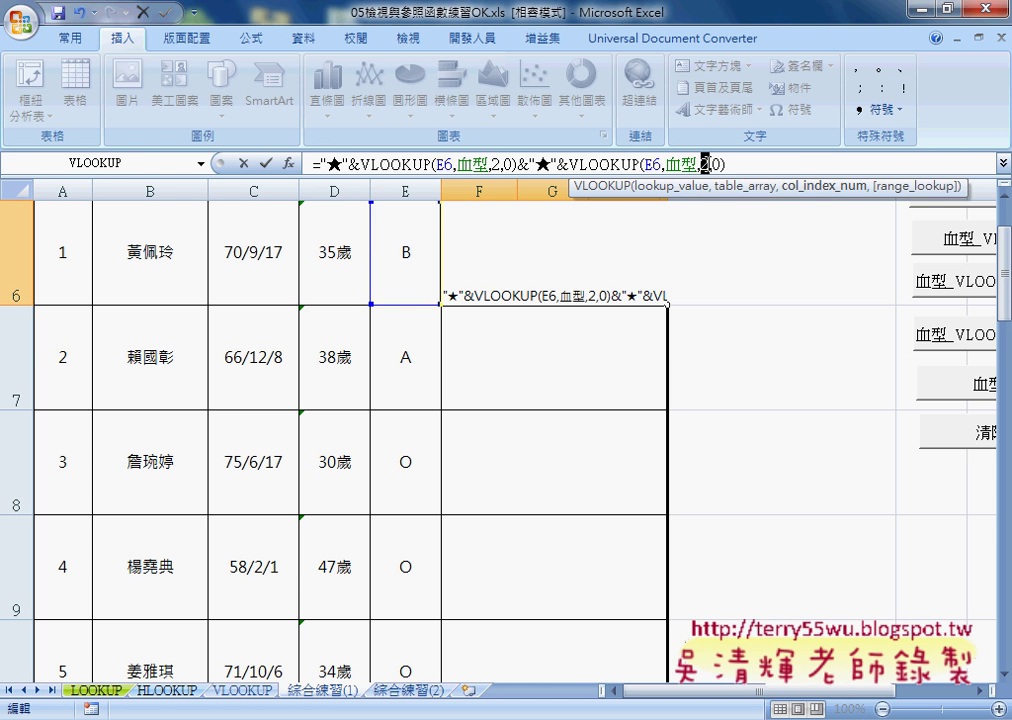
{"action": "type", "text": "3"}
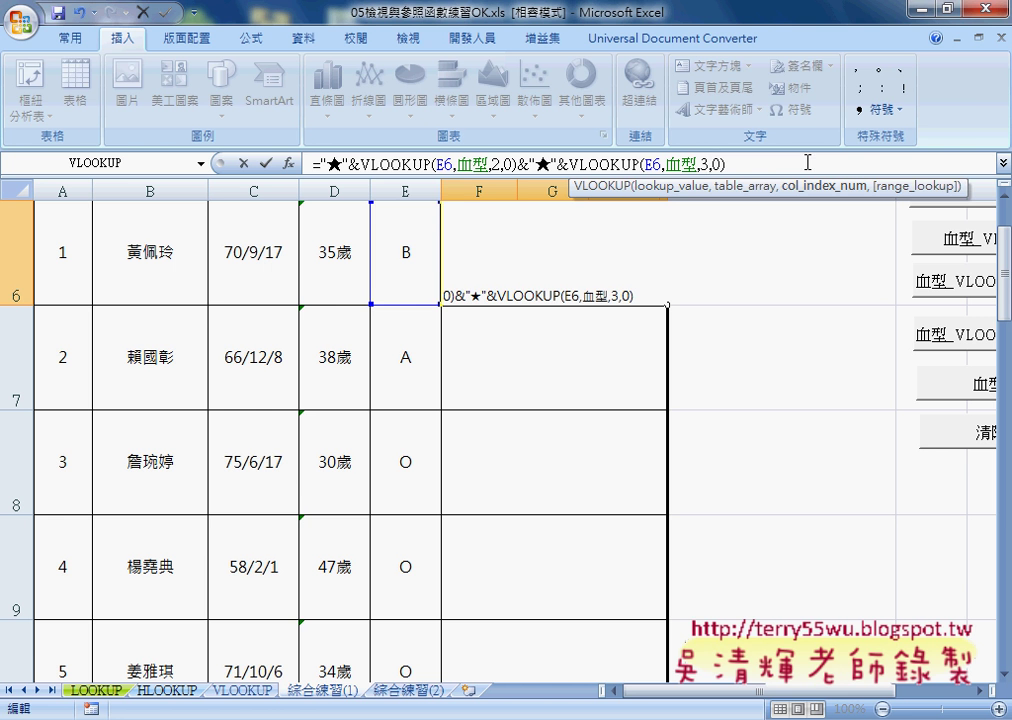
{"action": "left_click", "coordinate": [266, 163]}
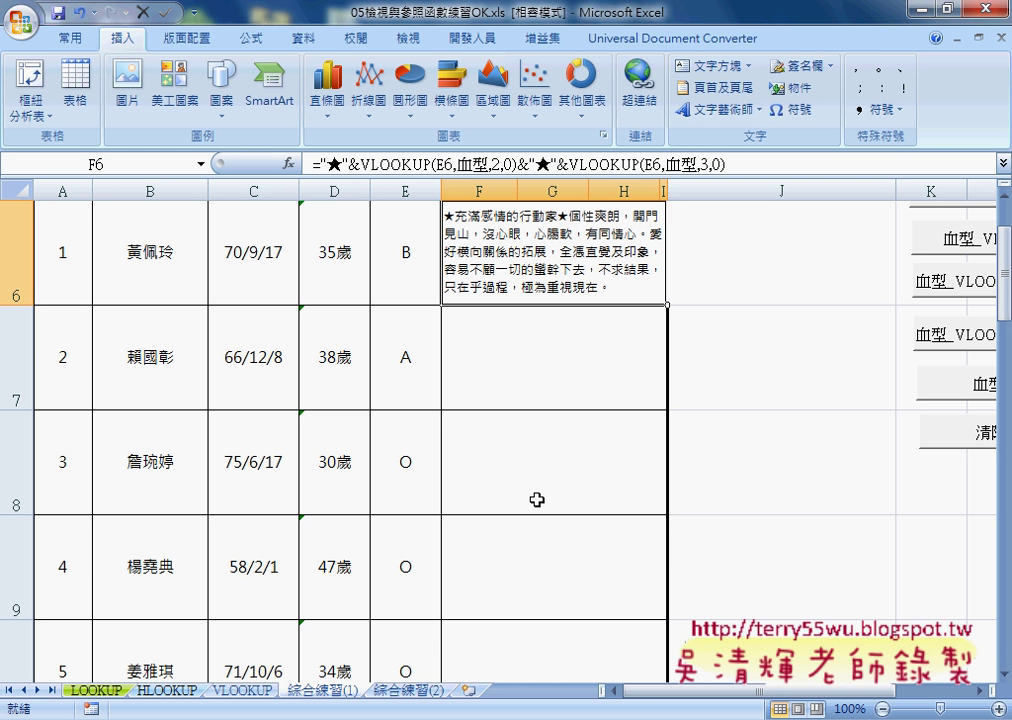
Toggle 自動換列 off and back on for F6 in Format Cells' alignment settings.
{"action": "right_click", "coordinate": [562, 258]}
{"action": "left_click", "coordinate": [573, 512]}
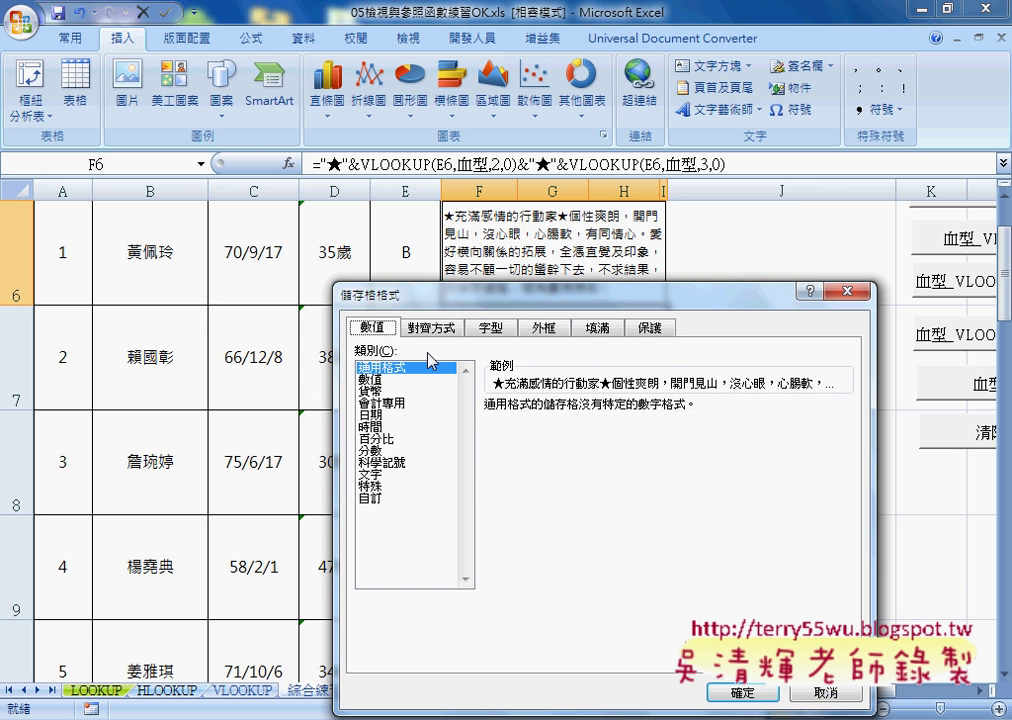
{"action": "left_click", "coordinate": [432, 327]}
{"action": "left_click", "coordinate": [408, 487]}
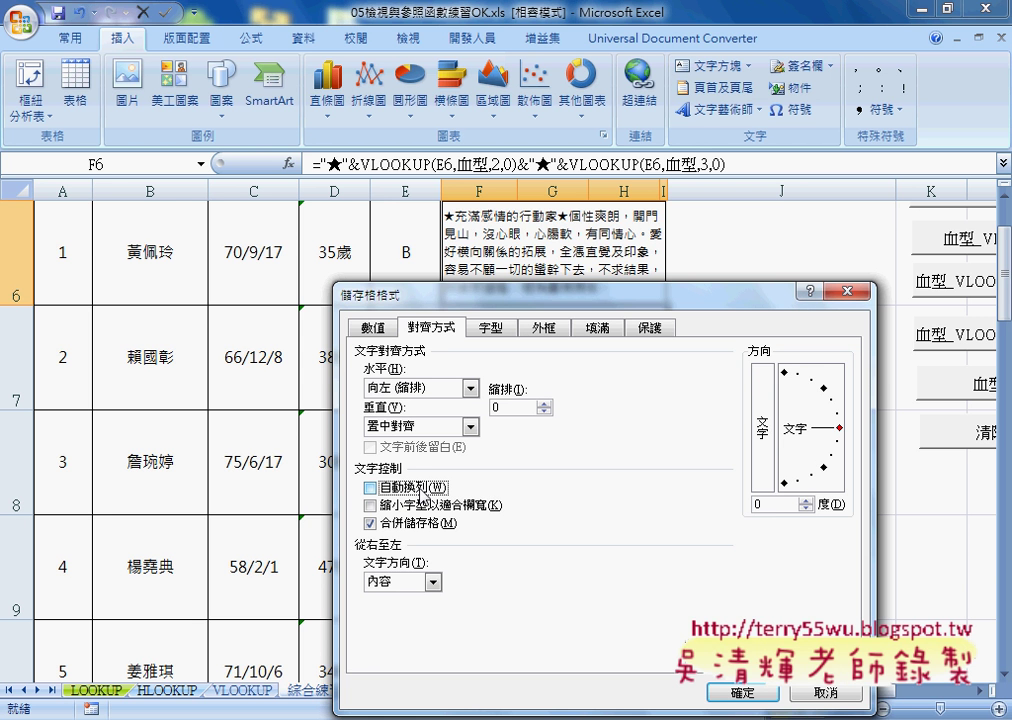
{"action": "left_click", "coordinate": [741, 692]}
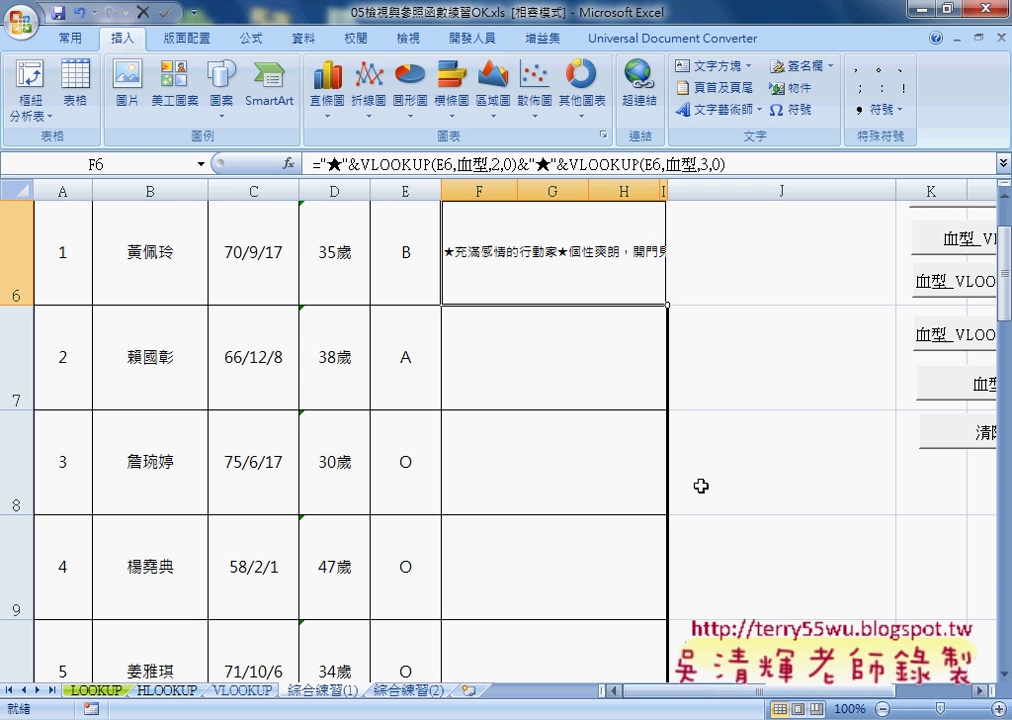
{"action": "right_click", "coordinate": [580, 258]}
{"action": "left_click", "coordinate": [590, 515]}
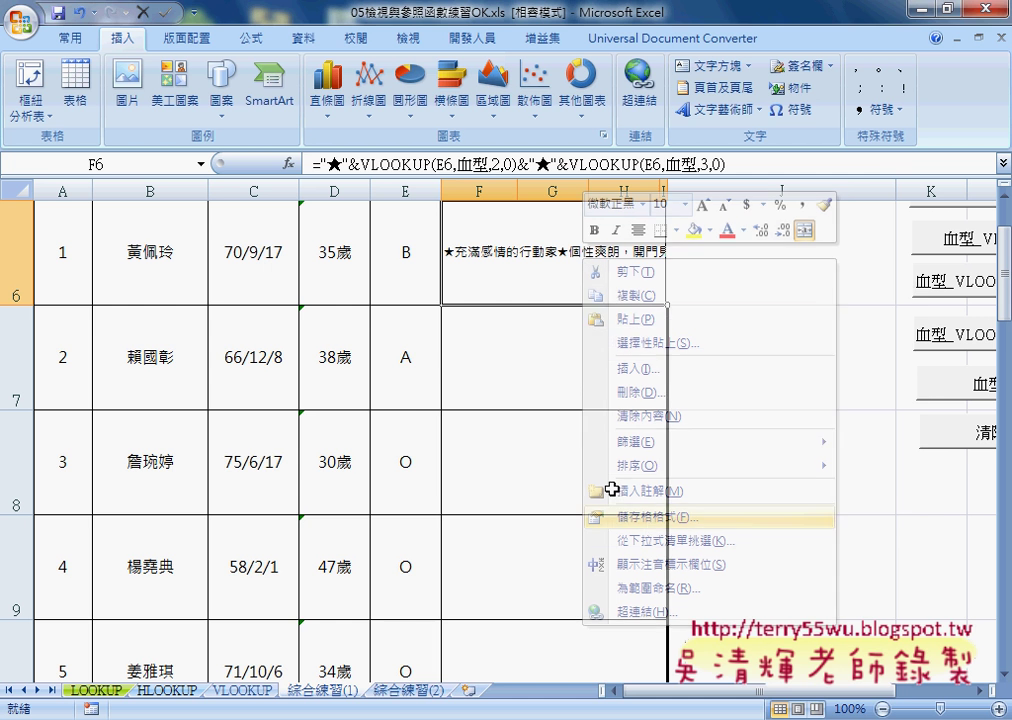
{"action": "left_click", "coordinate": [413, 494]}
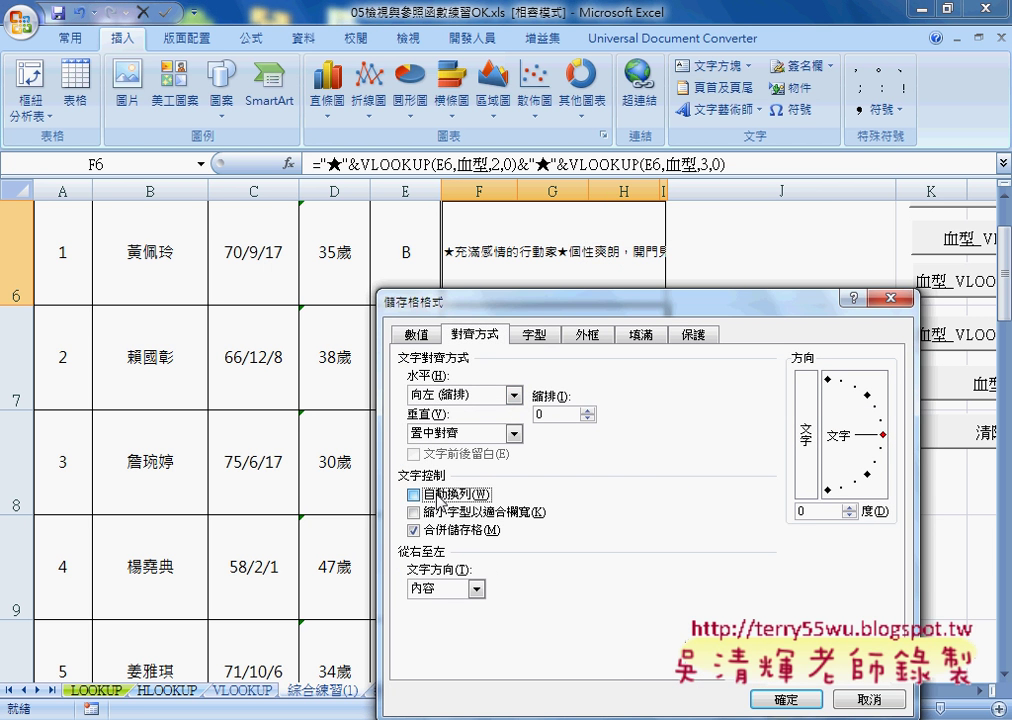
{"action": "left_click", "coordinate": [795, 700]}
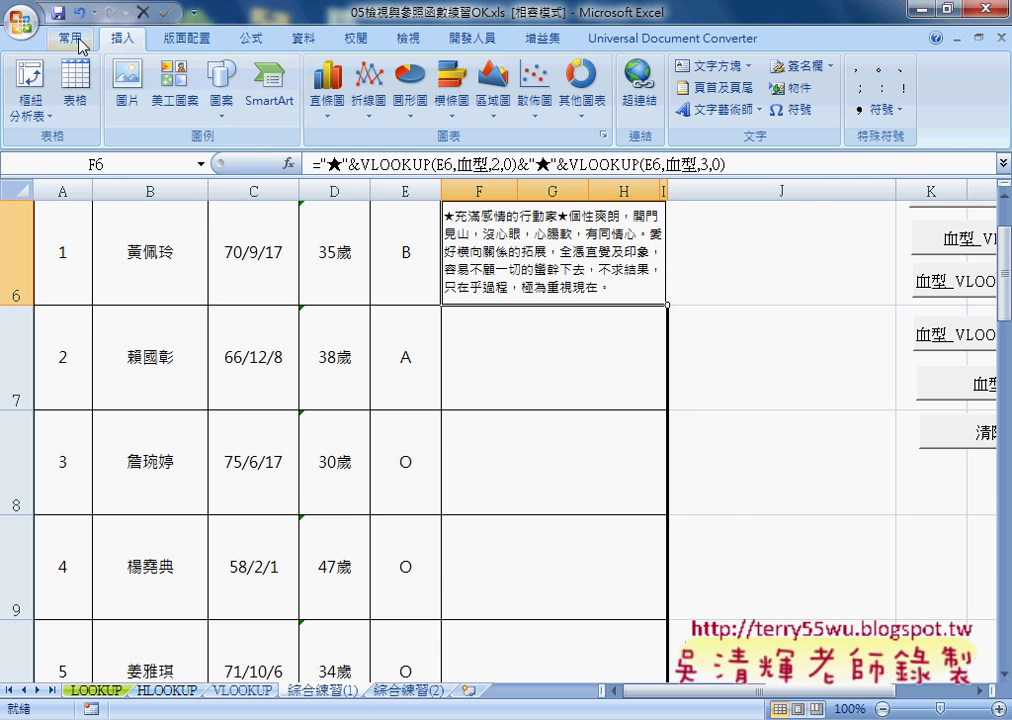
{"action": "left_click", "coordinate": [68, 38]}
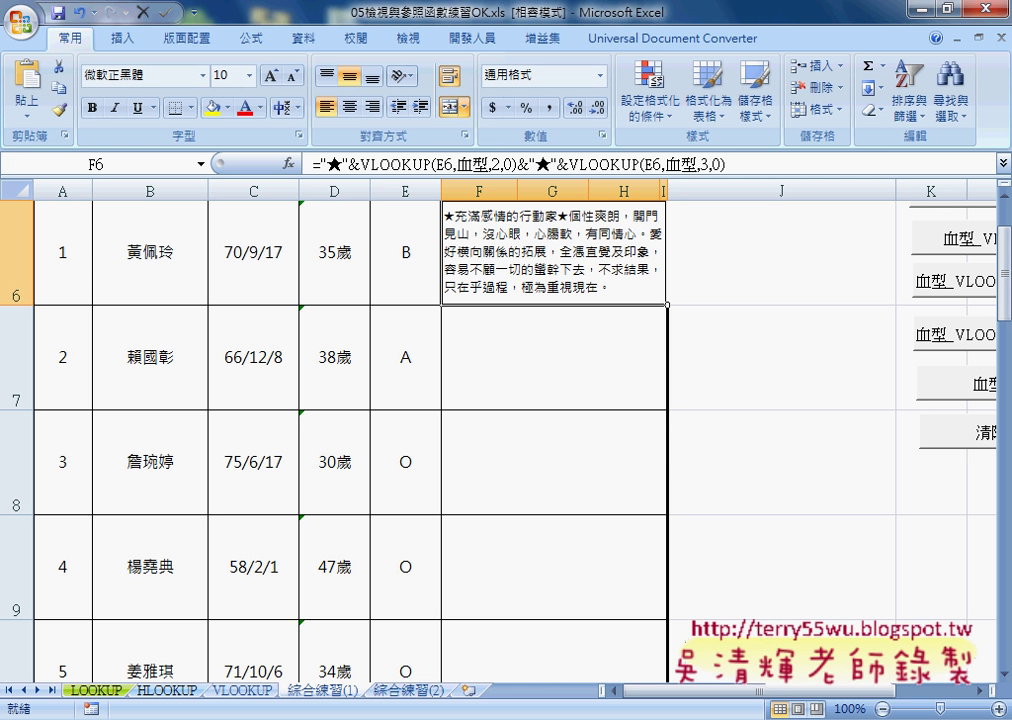
Open the 程式碼 document from the Drive folder and scroll to its ASCII table page.
{"action": "left_click", "coordinate": [411, 668]}
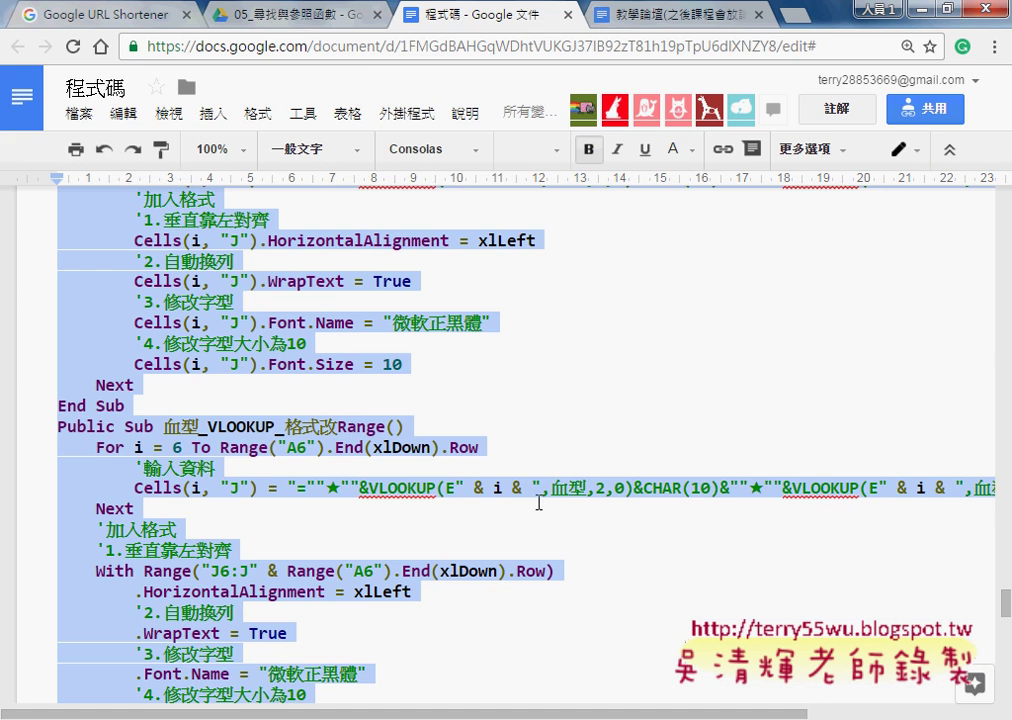
{"action": "left_click", "coordinate": [280, 15]}
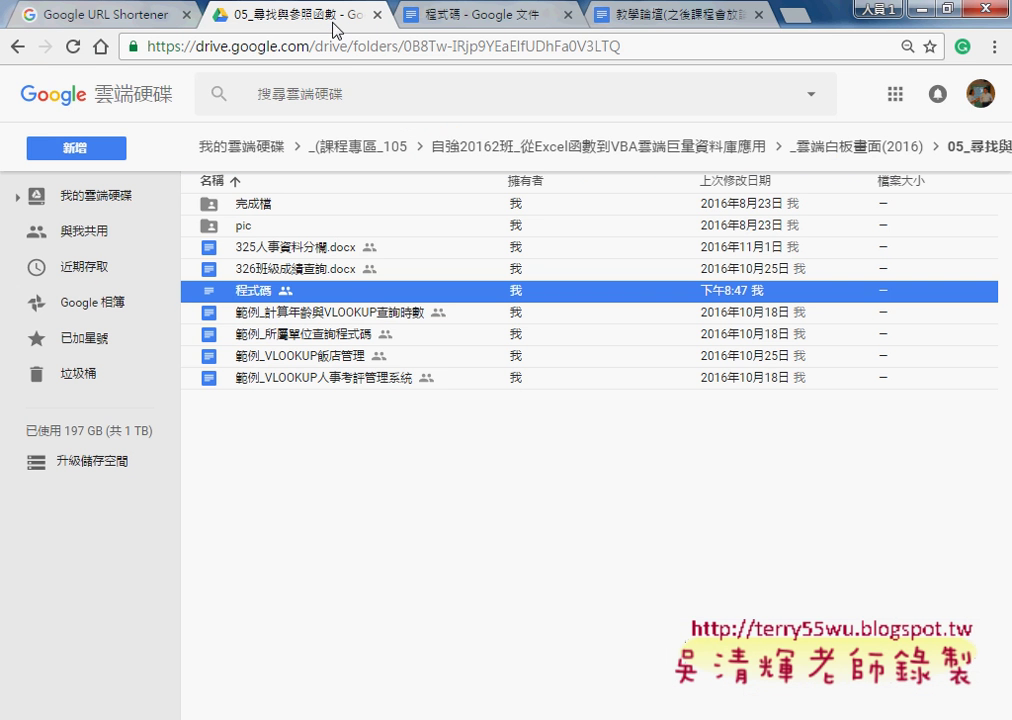
{"action": "double_click", "coordinate": [292, 291]}
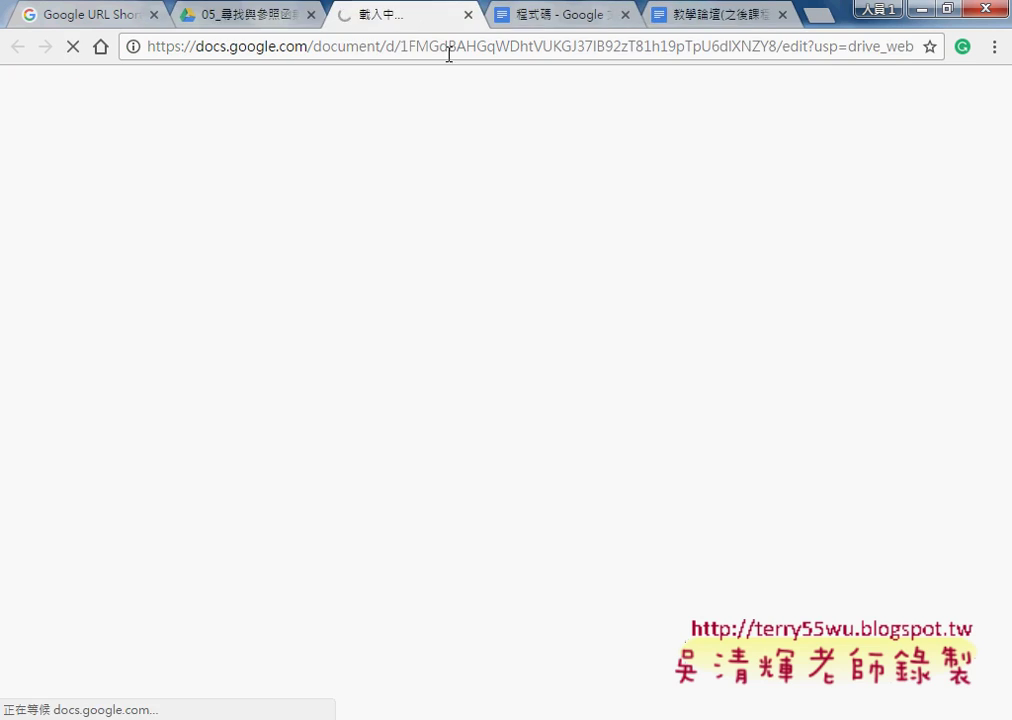
{"action": "scroll", "coordinate": [460, 266], "scroll_direction": "up", "scroll_amount": 2}
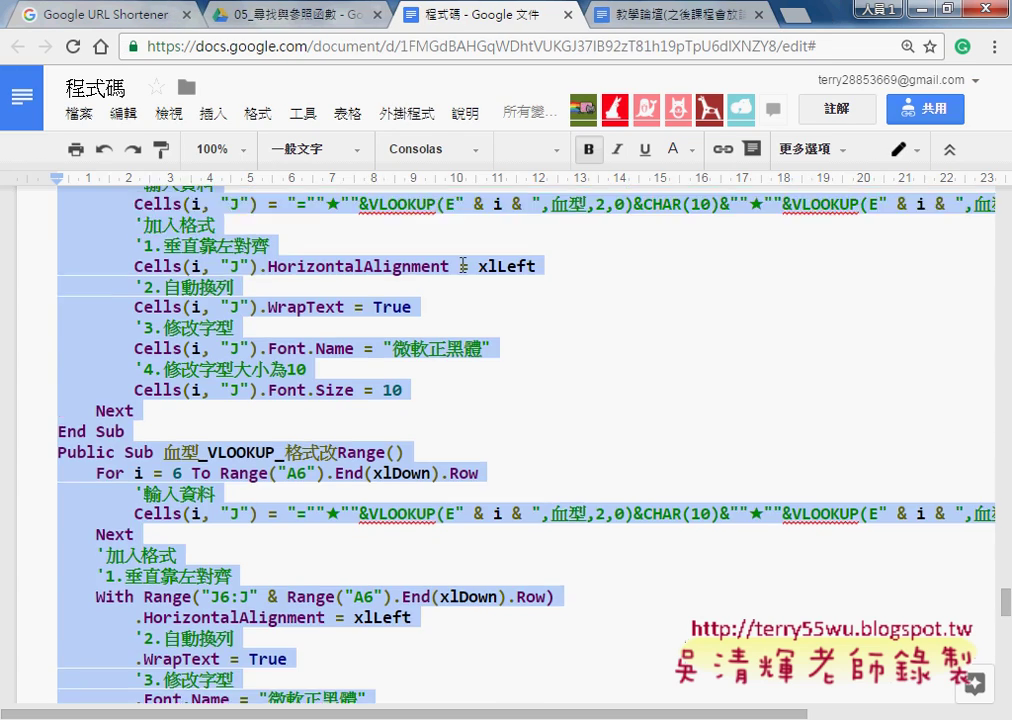
{"action": "scroll", "coordinate": [460, 266], "scroll_direction": "up", "scroll_amount": 5}
{"action": "scroll", "coordinate": [460, 266], "scroll_direction": "up", "scroll_amount": 10}
{"action": "scroll", "coordinate": [462, 260], "scroll_direction": "up", "scroll_amount": 15}
{"action": "scroll", "coordinate": [463, 258], "scroll_direction": "up", "scroll_amount": 10}
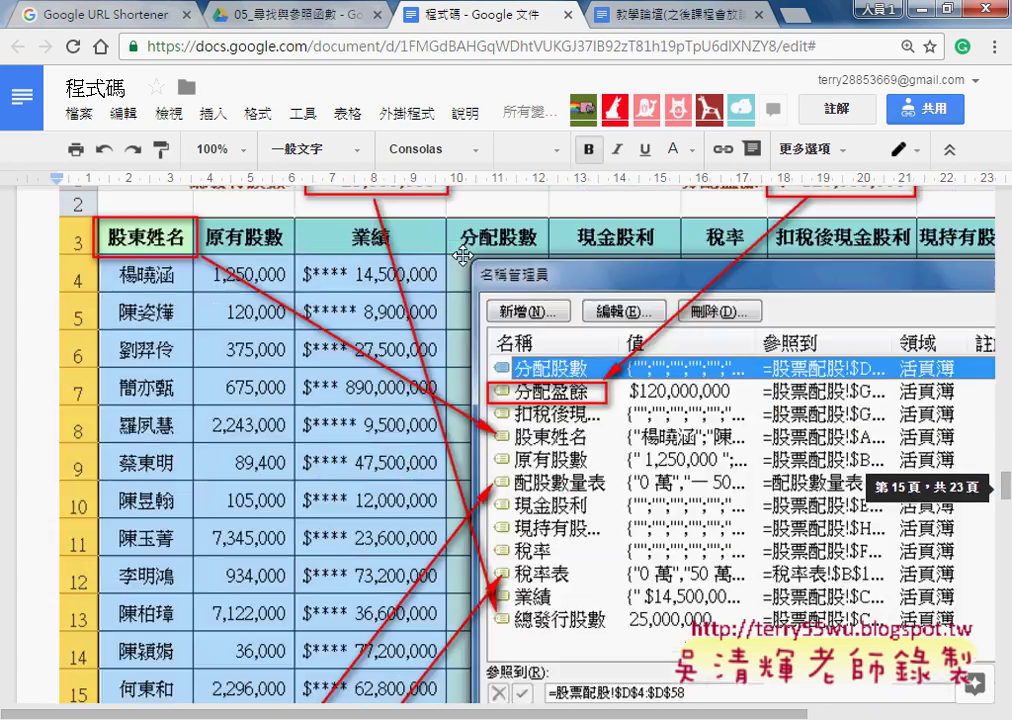
{"action": "scroll", "coordinate": [464, 255], "scroll_direction": "up", "scroll_amount": 10}
{"action": "scroll", "coordinate": [464, 255], "scroll_direction": "up", "scroll_amount": 10}
{"action": "scroll", "coordinate": [464, 255], "scroll_direction": "up", "scroll_amount": 10}
{"action": "scroll", "coordinate": [464, 255], "scroll_direction": "up", "scroll_amount": 10}
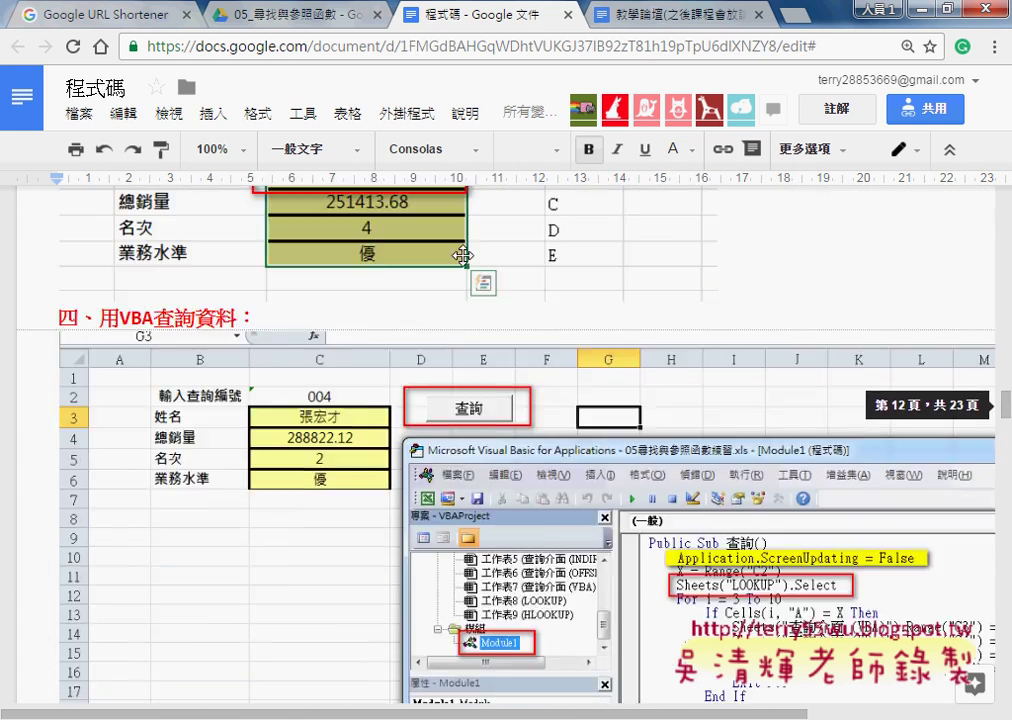
{"action": "scroll", "coordinate": [463, 256], "scroll_direction": "up", "scroll_amount": 10}
{"action": "scroll", "coordinate": [463, 256], "scroll_direction": "up", "scroll_amount": 10}
{"action": "scroll", "coordinate": [463, 256], "scroll_direction": "down", "scroll_amount": 1}
{"action": "scroll", "coordinate": [462, 256], "scroll_direction": "down", "scroll_amount": 5}
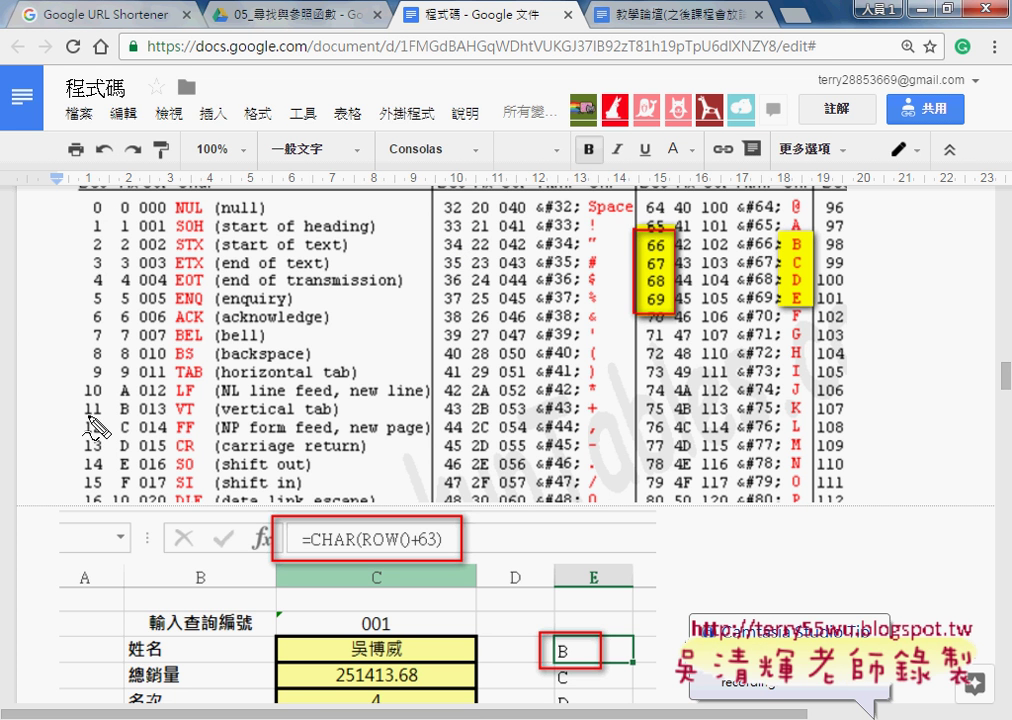
Mark code 10 (NL, new line) in the ASCII table, then clear the annotations.
{"action": "left_click_drag", "start_coordinate": [98, 386], "coordinate": [84, 402]}
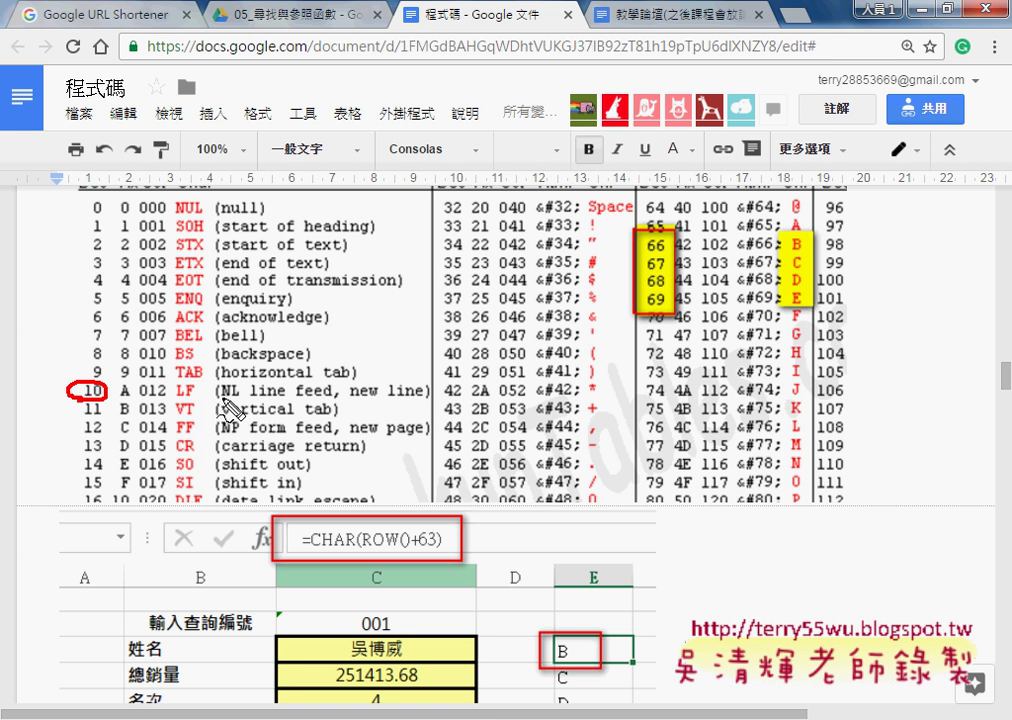
{"action": "left_click_drag", "start_coordinate": [222, 398], "coordinate": [233, 399]}
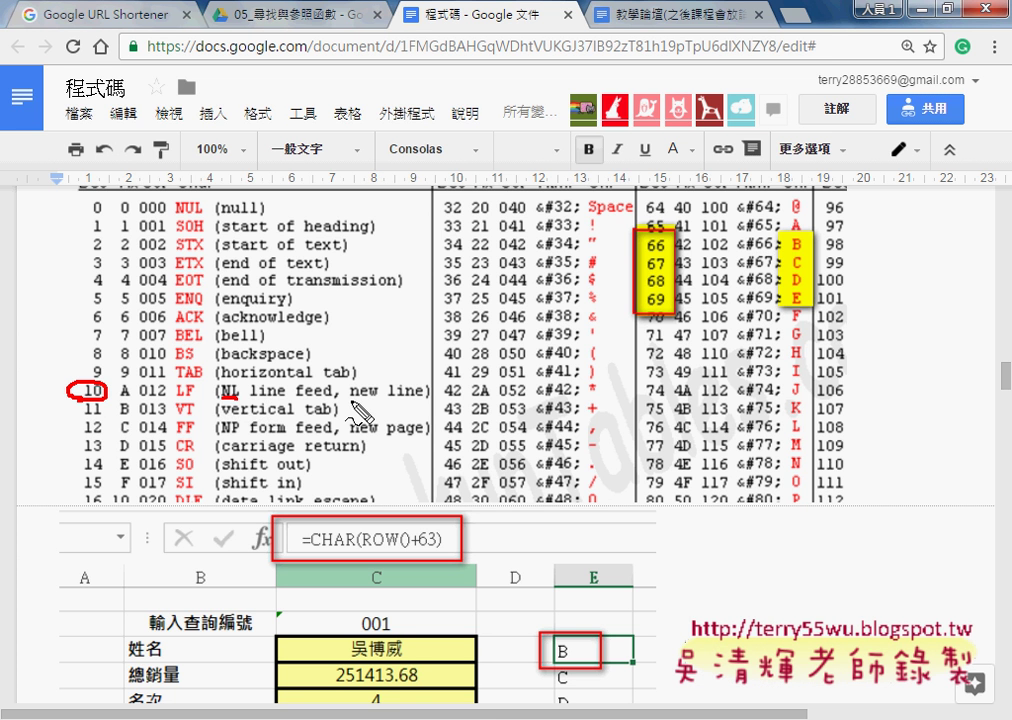
{"action": "mouse_move", "coordinate": [350, 401]}
{"action": "left_mouse_down"}
{"action": "mouse_move", "coordinate": [420, 401]}
{"action": "mouse_move", "coordinate": [340, 400]}
{"action": "mouse_move", "coordinate": [412, 428]}
{"action": "left_mouse_up"}
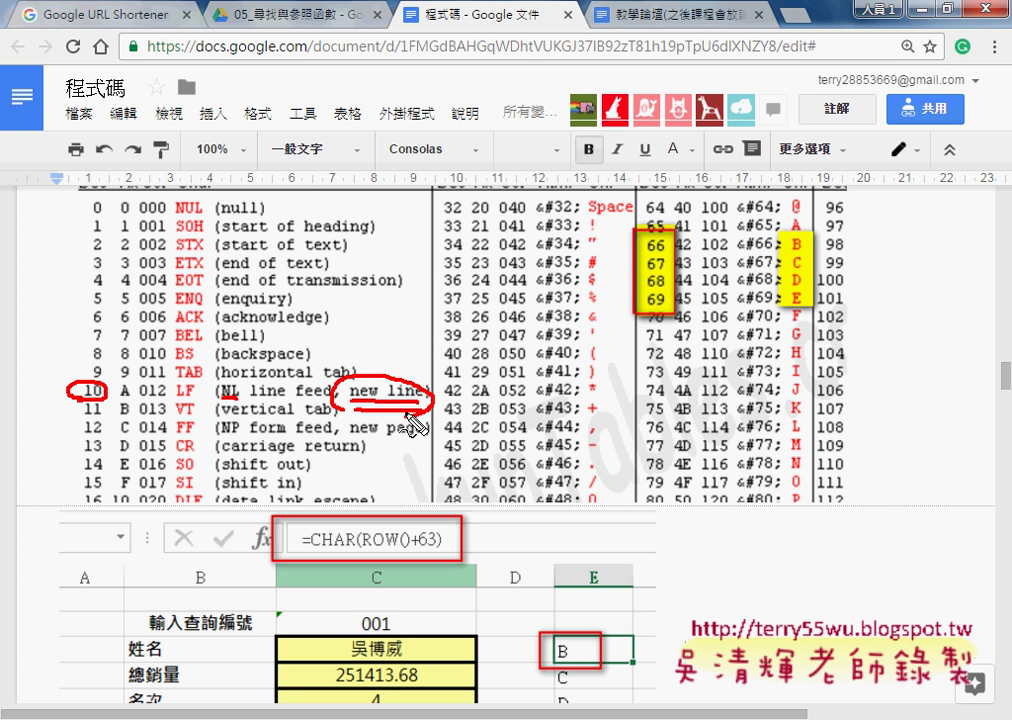
{"action": "key", "text": "Escape"}
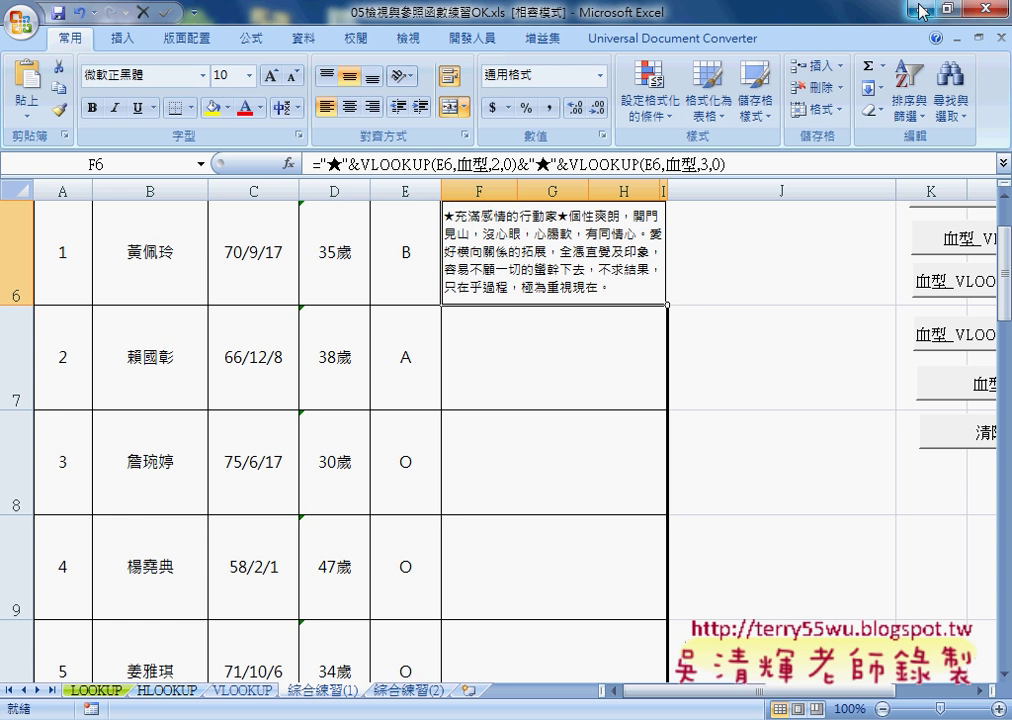
Insert char(10)& before the second "★" lookup in F6's formula and confirm it.
{"action": "left_click", "coordinate": [532, 164]}
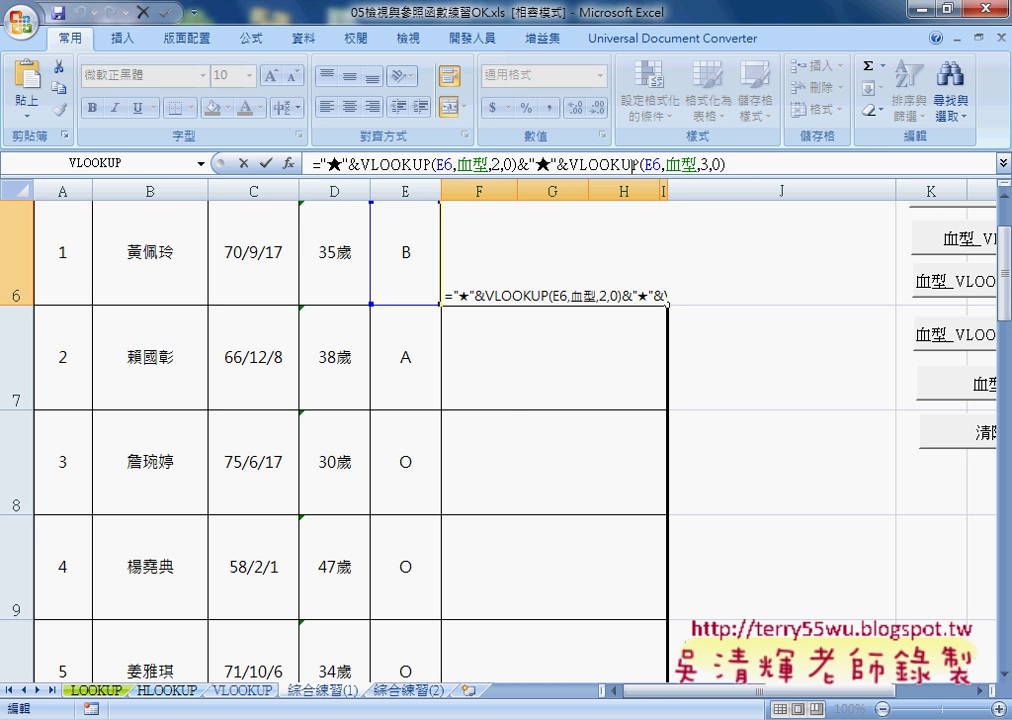
{"action": "type", "text": "cha"}
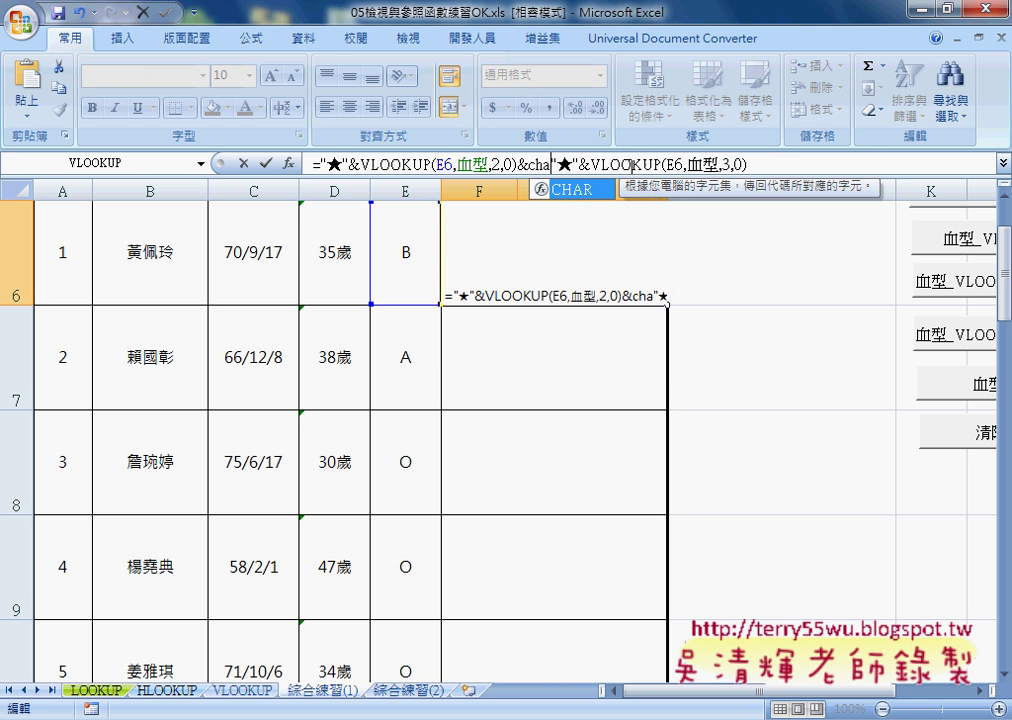
{"action": "type", "text": "r("}
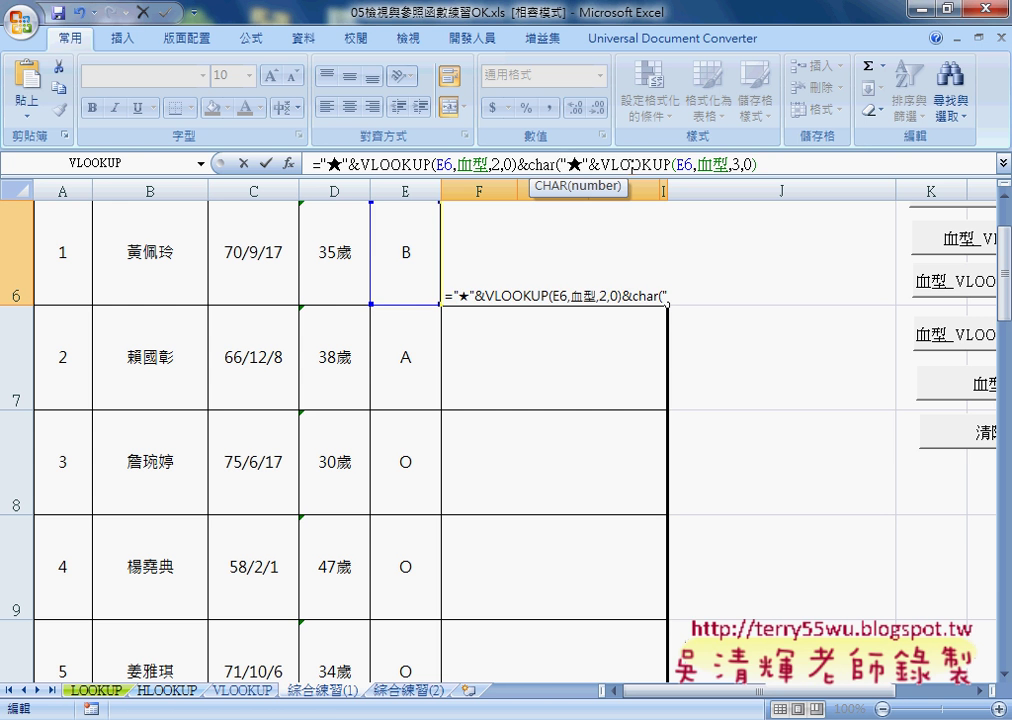
{"action": "type", "text": "10"}
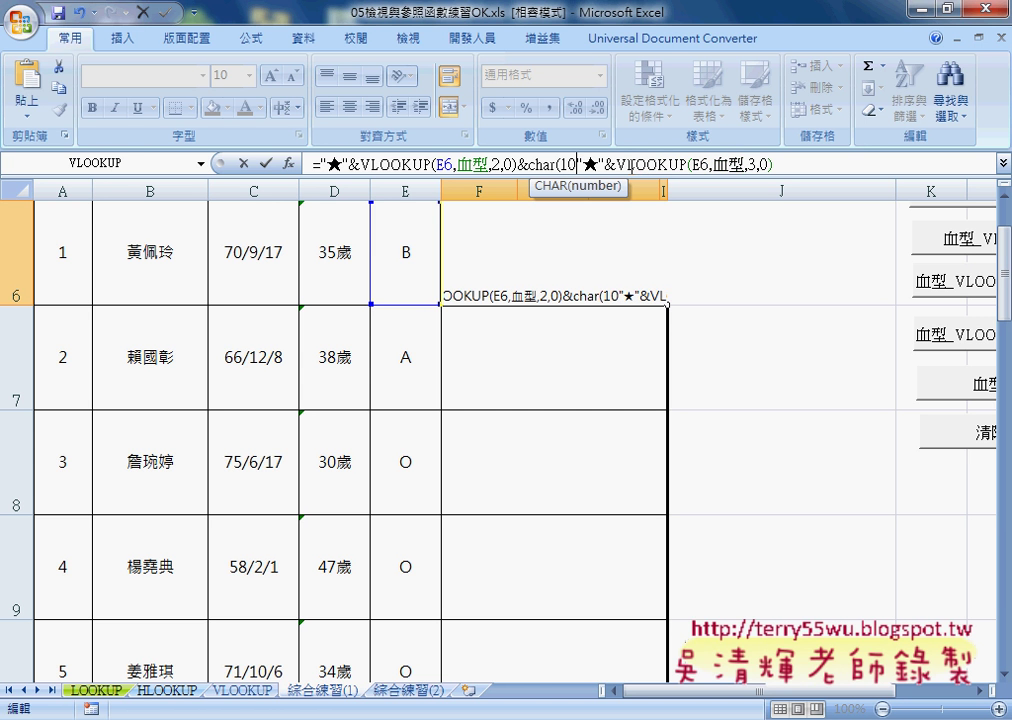
{"action": "type", "text": ")"}
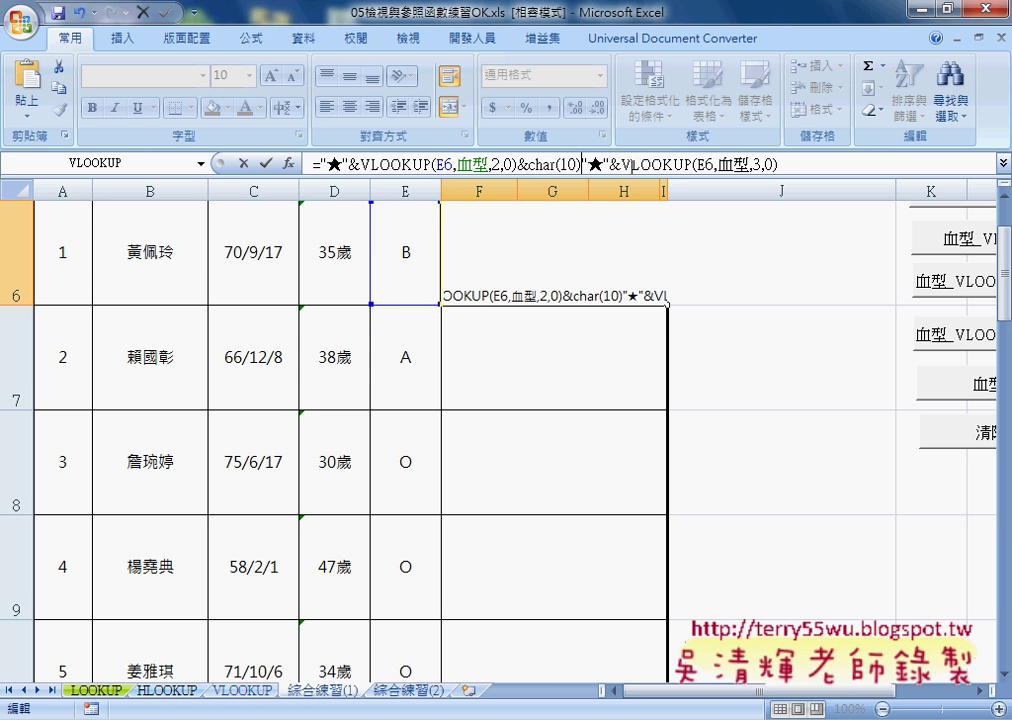
{"action": "type", "text": "&"}
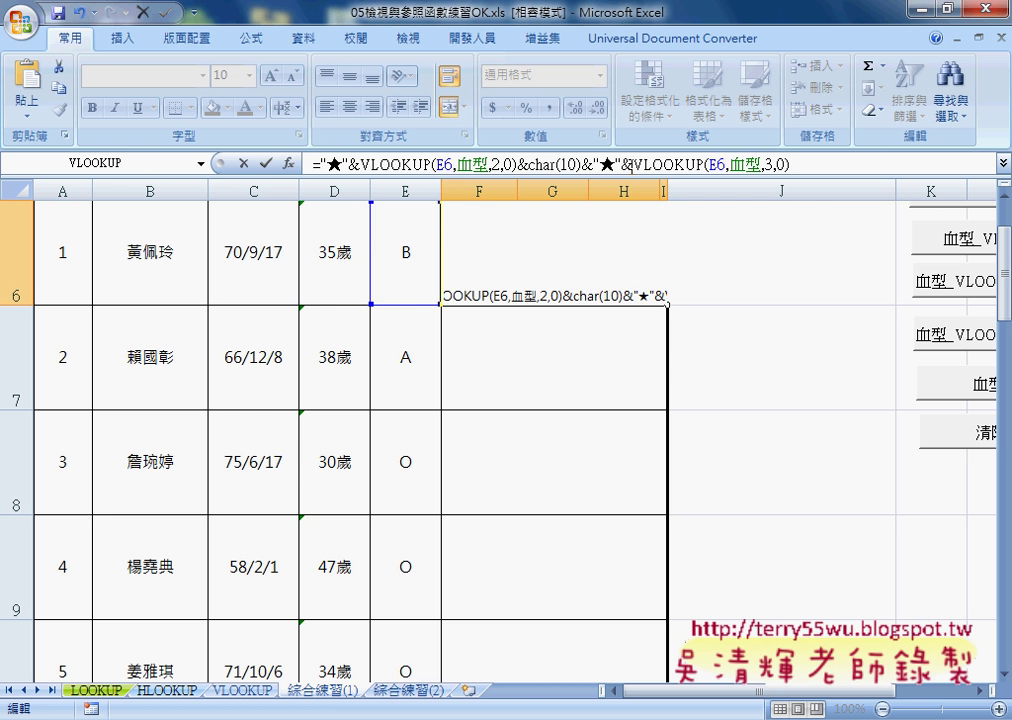
{"action": "left_click", "coordinate": [266, 163]}
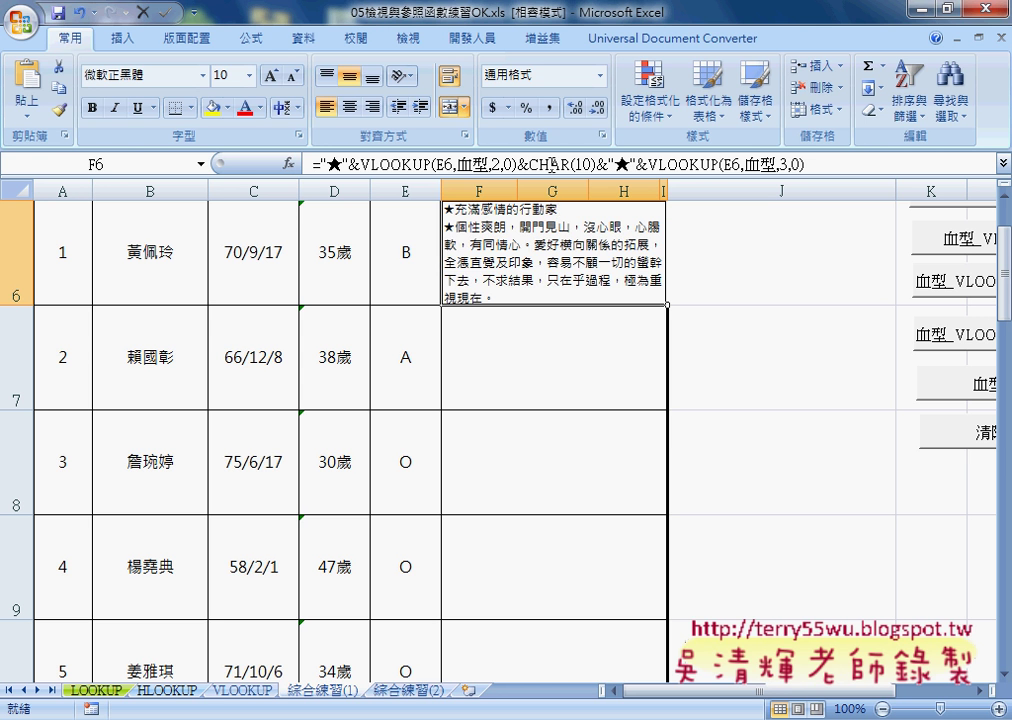
Fill F6's CHAR(10) analysis formula down the entire 血型分析 column.
{"action": "left_click_drag", "start_coordinate": [529, 163], "coordinate": [597, 163]}
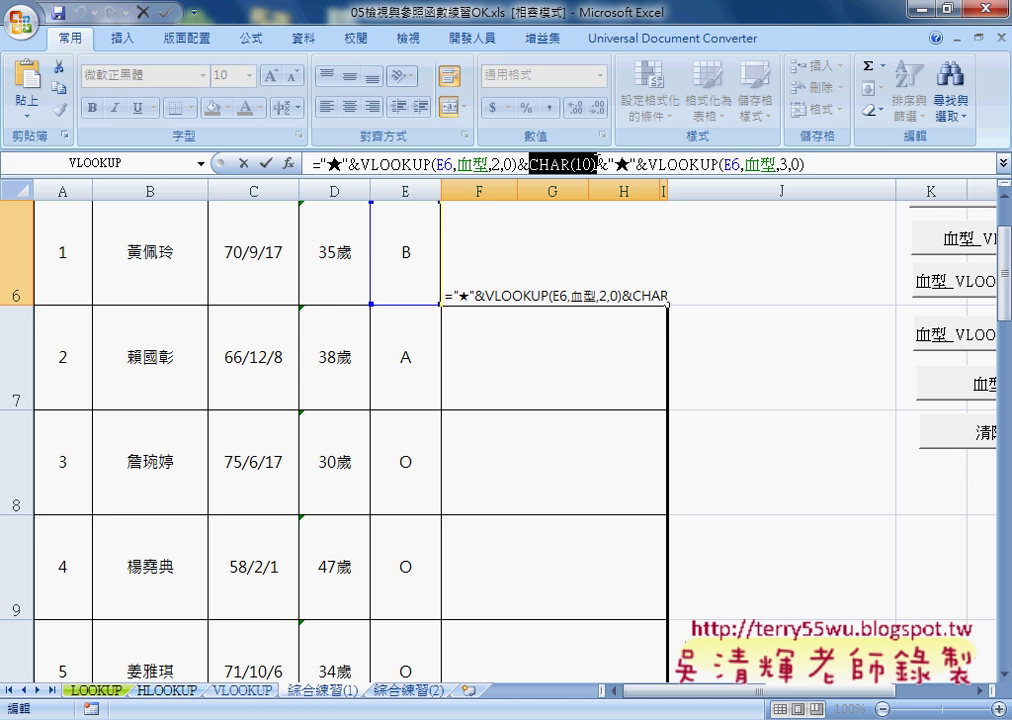
{"action": "left_click", "coordinate": [265, 163]}
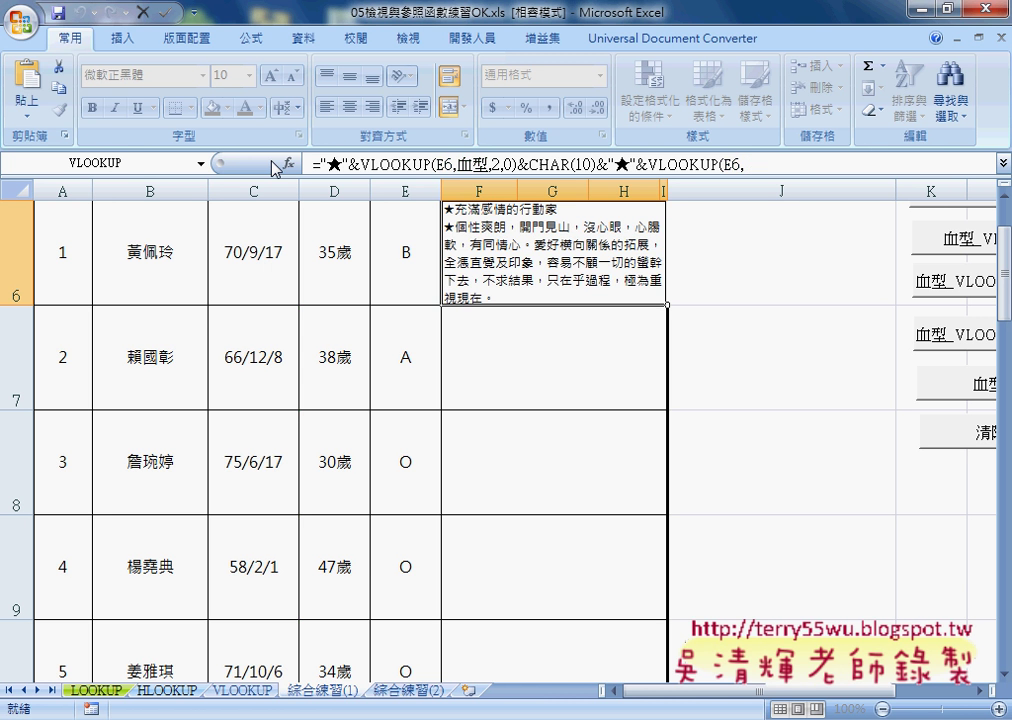
{"action": "double_click", "coordinate": [667, 306]}
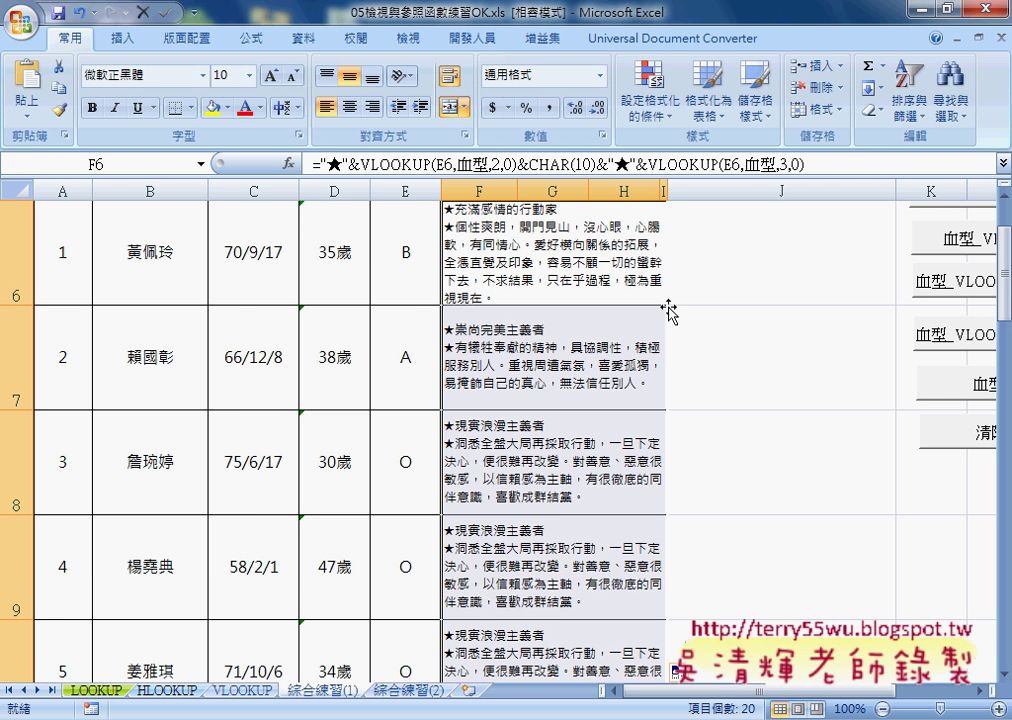
Select J6 and run the 血型_VLOOKUP macro to fill the 血型分析VBA column.
{"action": "left_click_drag", "start_coordinate": [797, 691], "coordinate": [848, 697]}
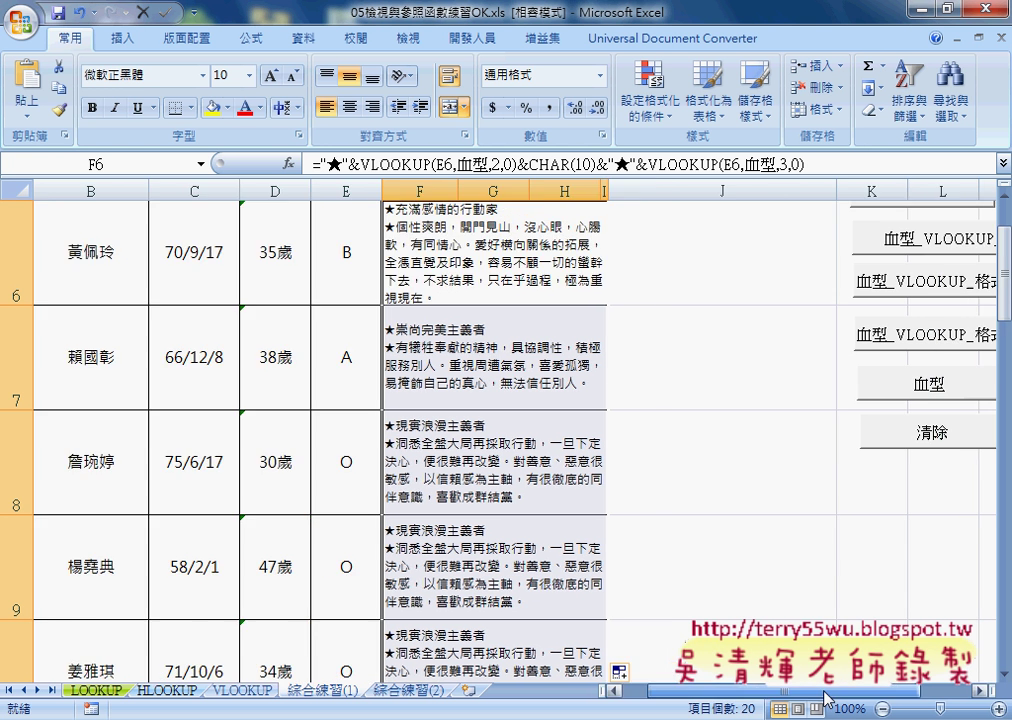
{"action": "scroll", "coordinate": [836, 588], "scroll_direction": "up", "scroll_amount": 1}
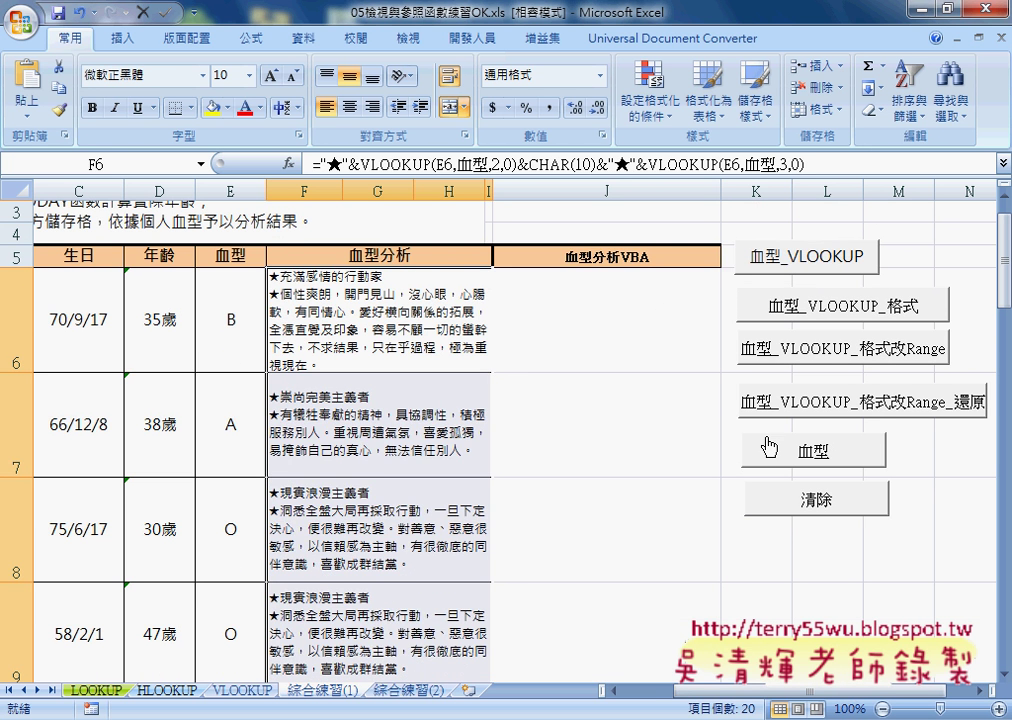
{"action": "left_click", "coordinate": [612, 257]}
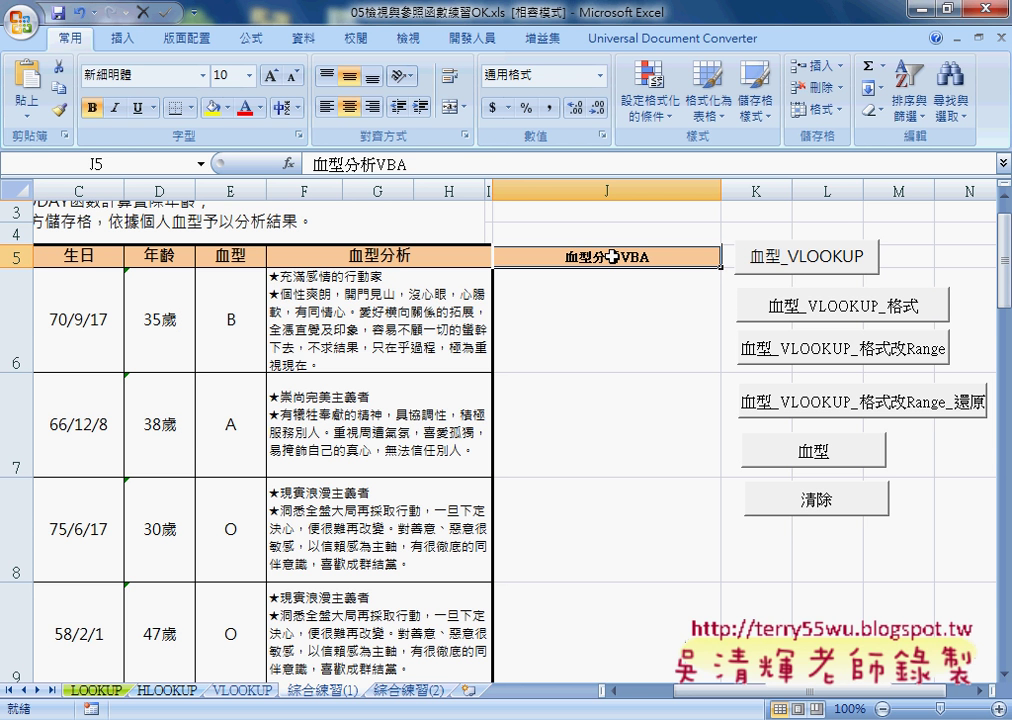
{"action": "left_click", "coordinate": [306, 240]}
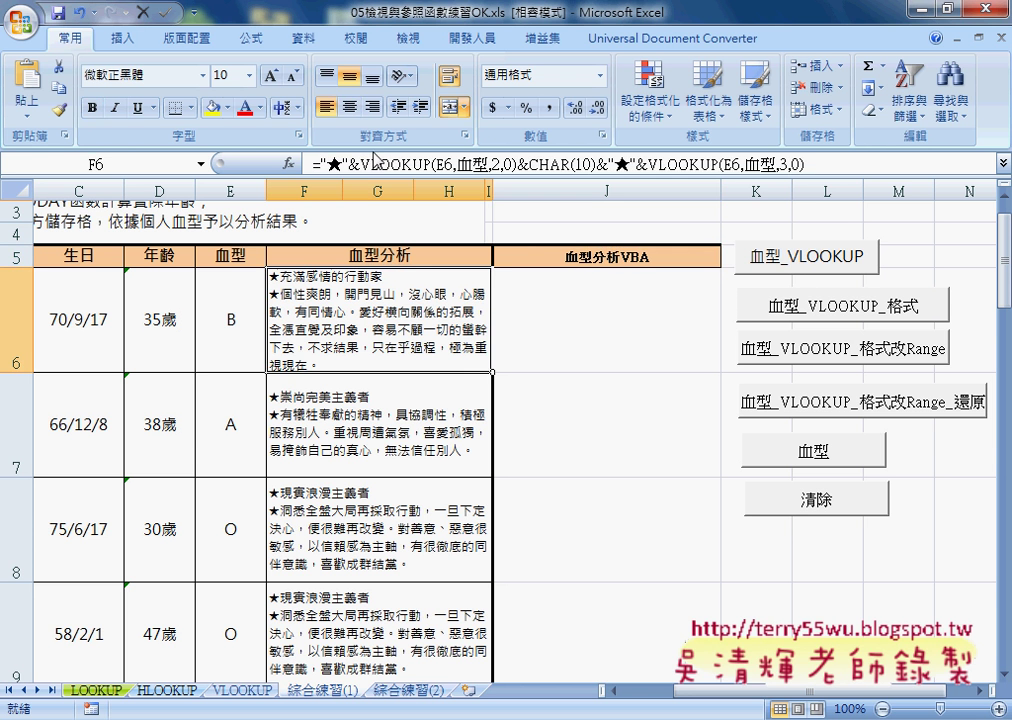
{"action": "left_click", "coordinate": [574, 319]}
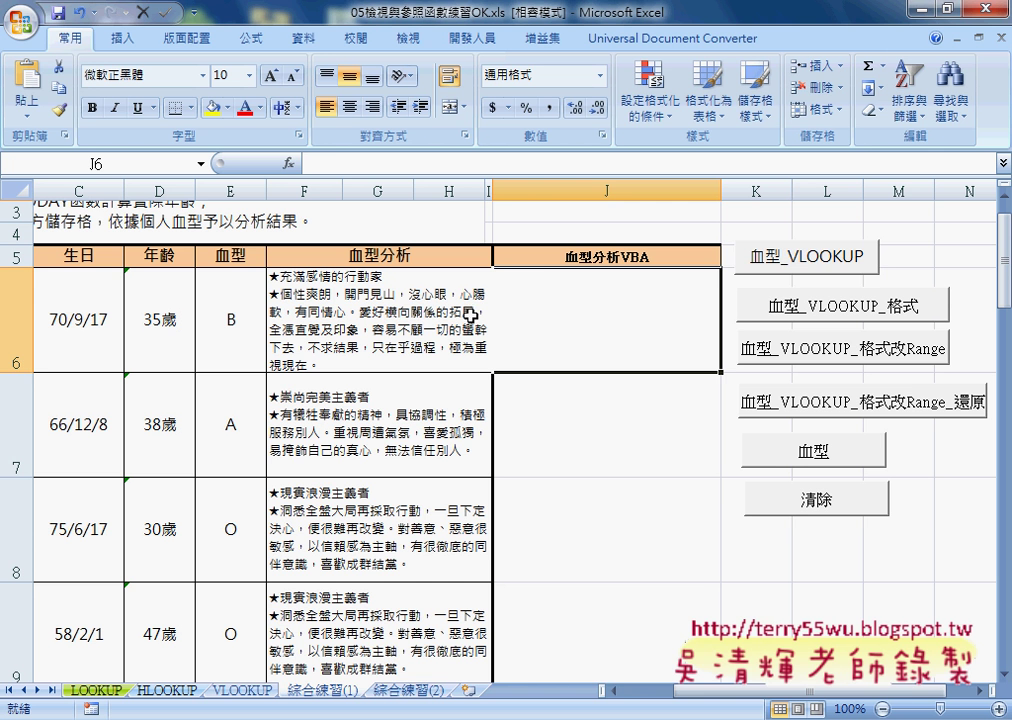
{"action": "left_click", "coordinate": [812, 256]}
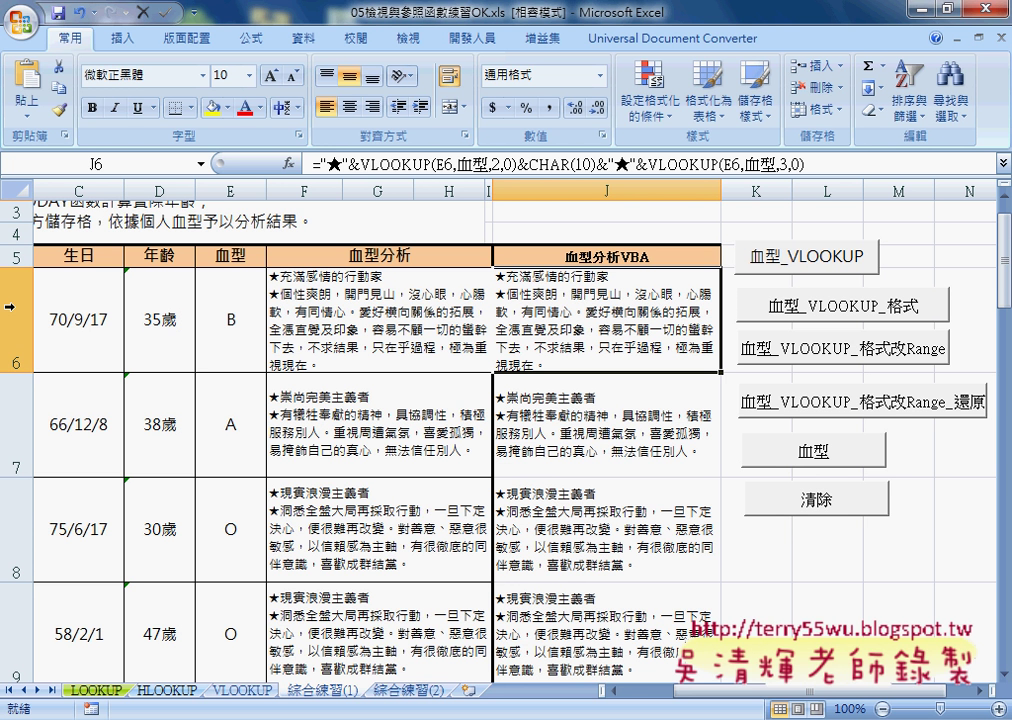
Compare with F6, then run 格式改Range_還原 and 血型_VLOOKUP_格式 to unwrap and rewrap column J.
{"action": "left_click", "coordinate": [330, 310]}
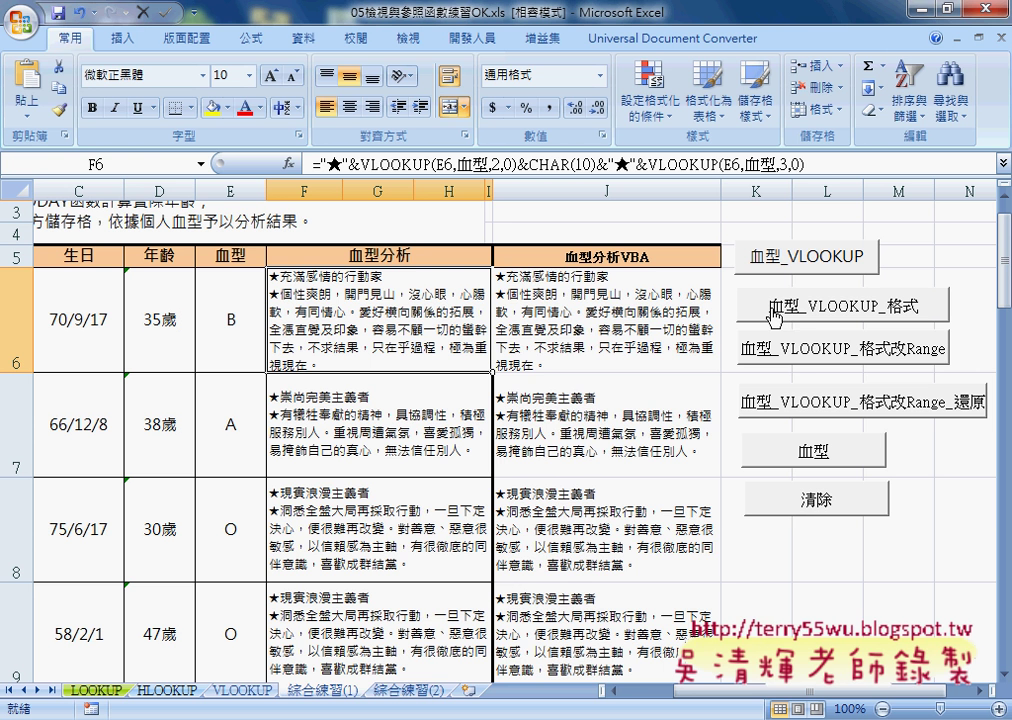
{"action": "left_click", "coordinate": [842, 405]}
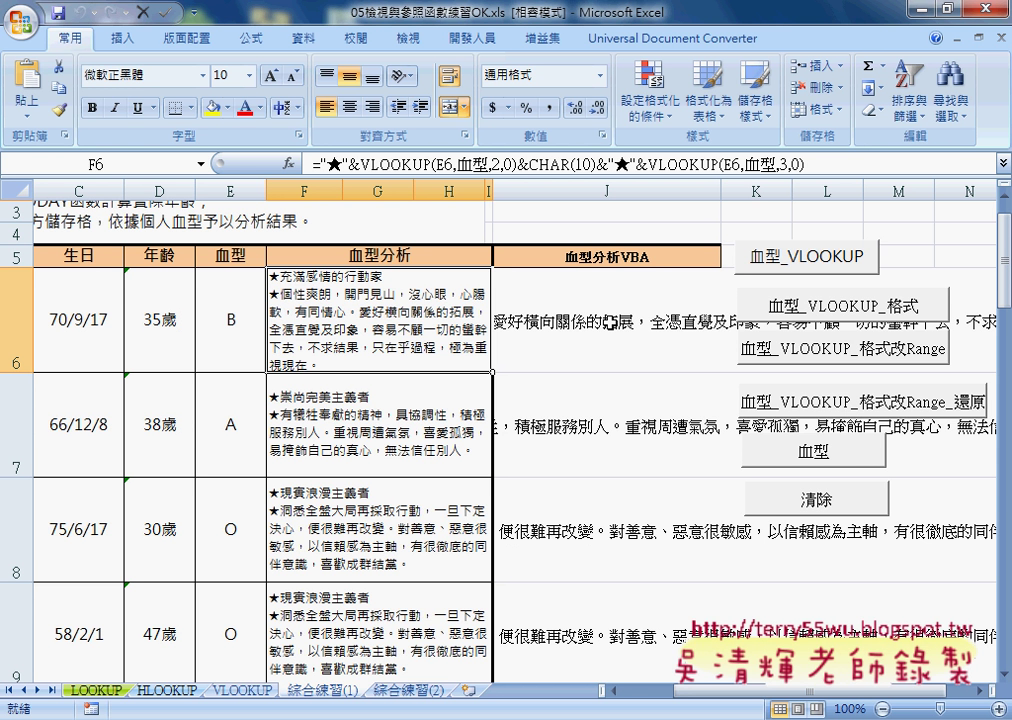
{"action": "left_click", "coordinate": [819, 312]}
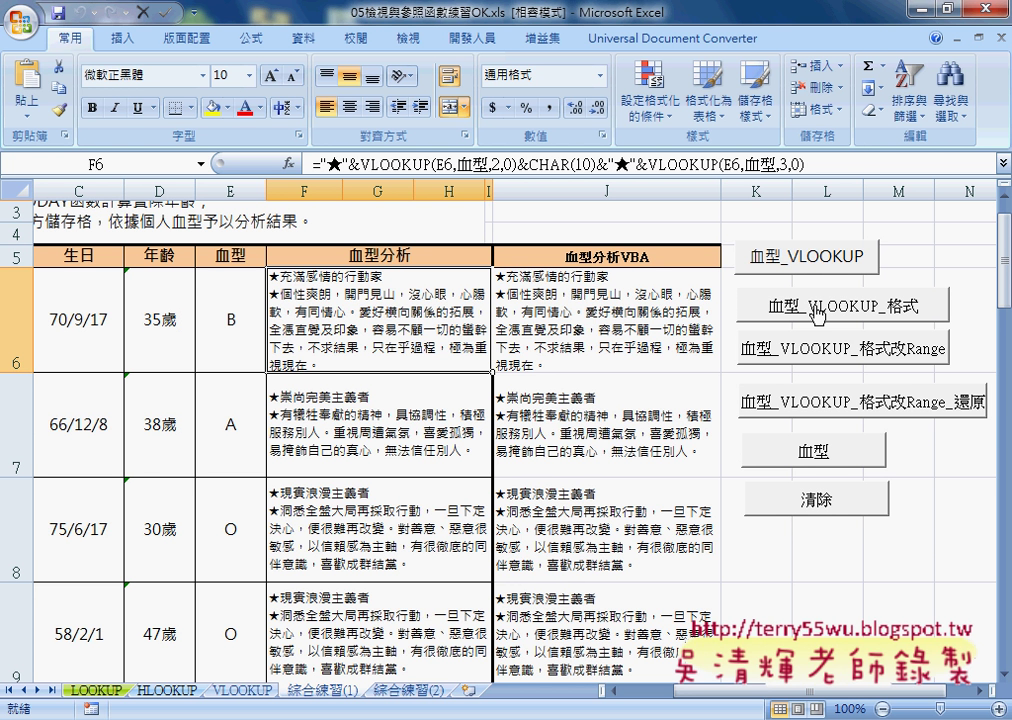
{"action": "right_click", "coordinate": [386, 317]}
{"action": "left_click", "coordinate": [460, 578]}
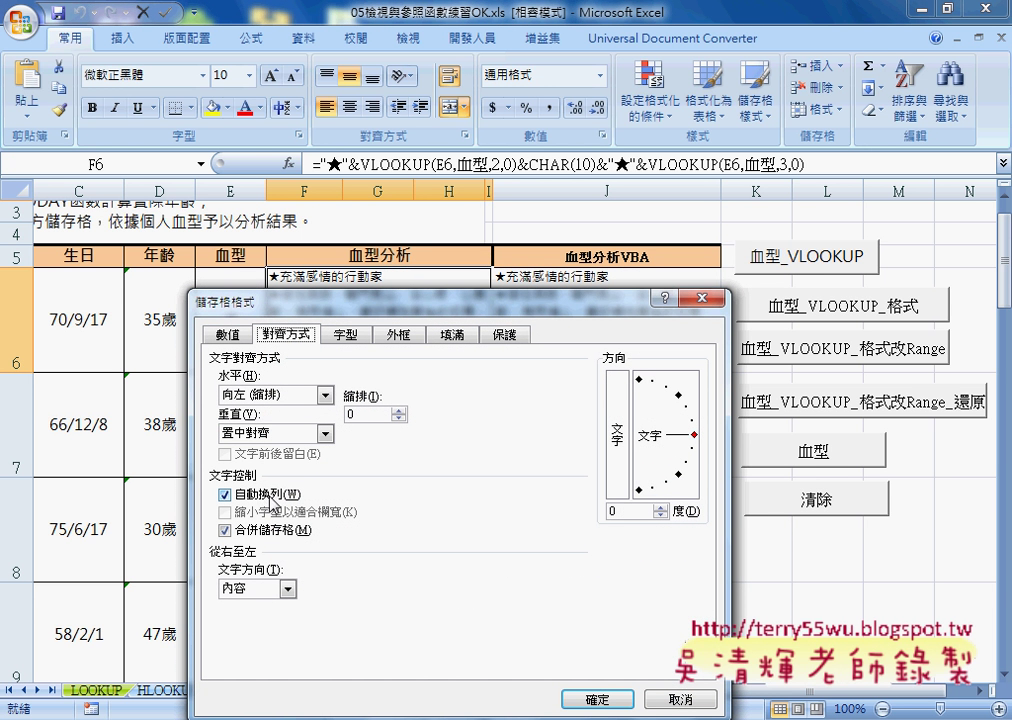
{"action": "left_click", "coordinate": [659, 702]}
{"action": "left_click", "coordinate": [352, 111]}
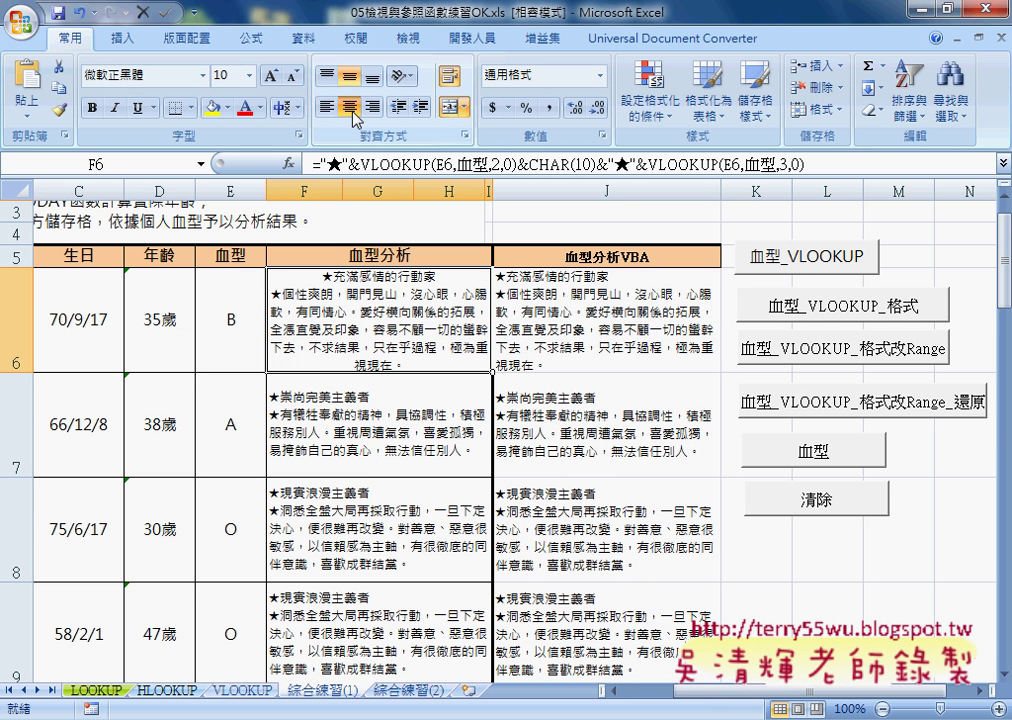
{"action": "left_click", "coordinate": [329, 108]}
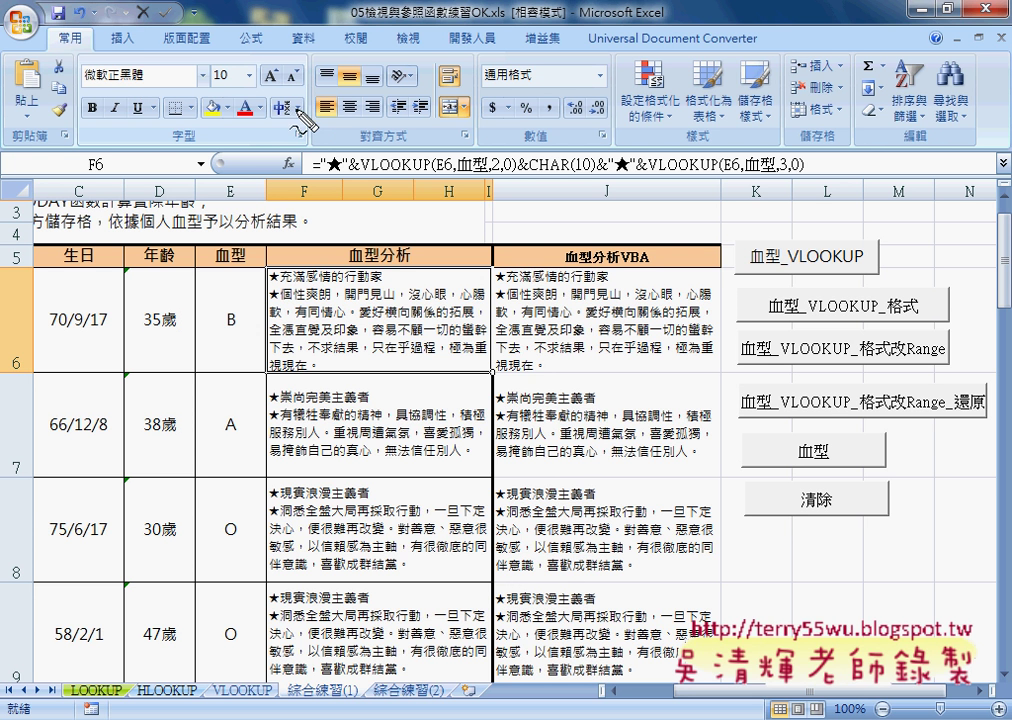
{"action": "left_click_drag", "start_coordinate": [332, 94], "coordinate": [343, 124]}
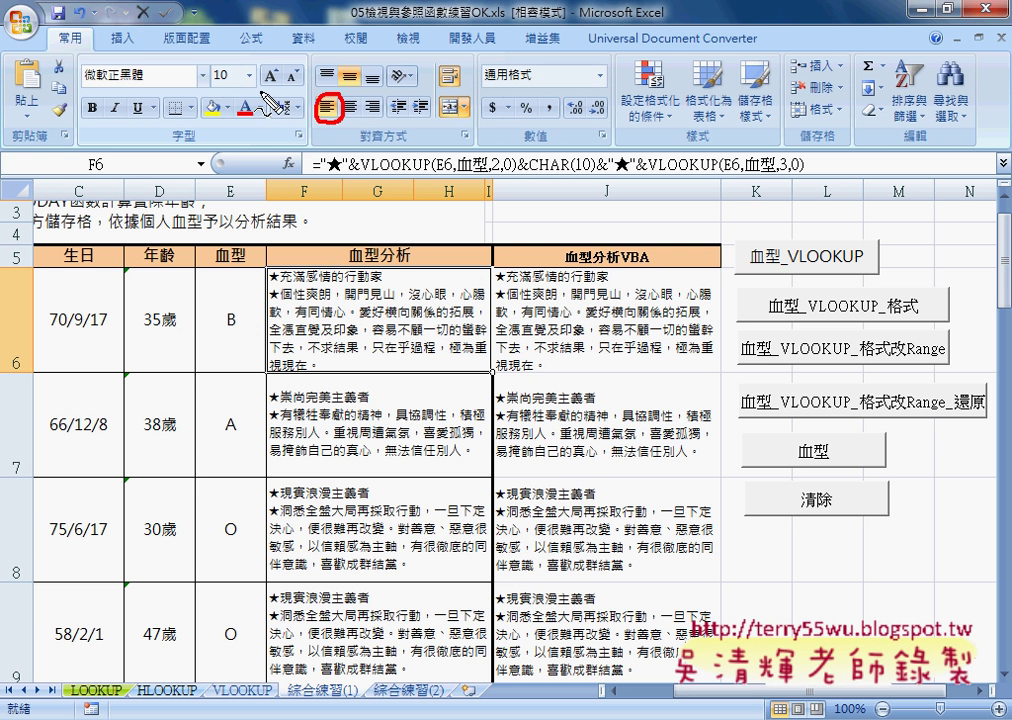
{"action": "left_click_drag", "start_coordinate": [206, 66], "coordinate": [210, 92]}
{"action": "left_click_drag", "start_coordinate": [108, 88], "coordinate": [140, 90]}
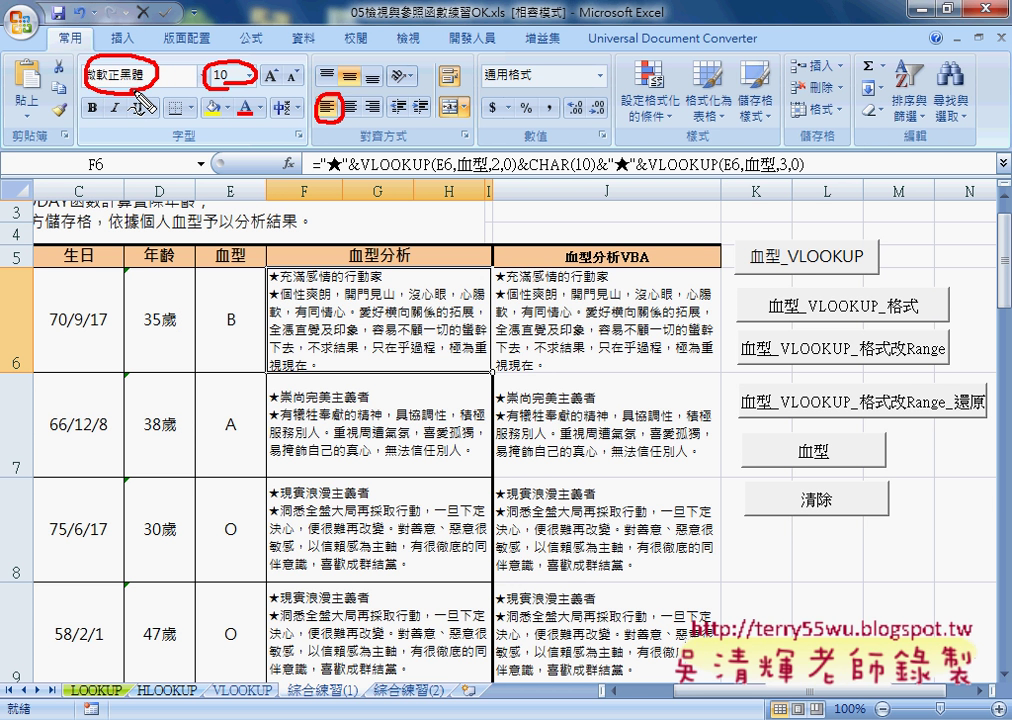
{"action": "key", "text": "Escape"}
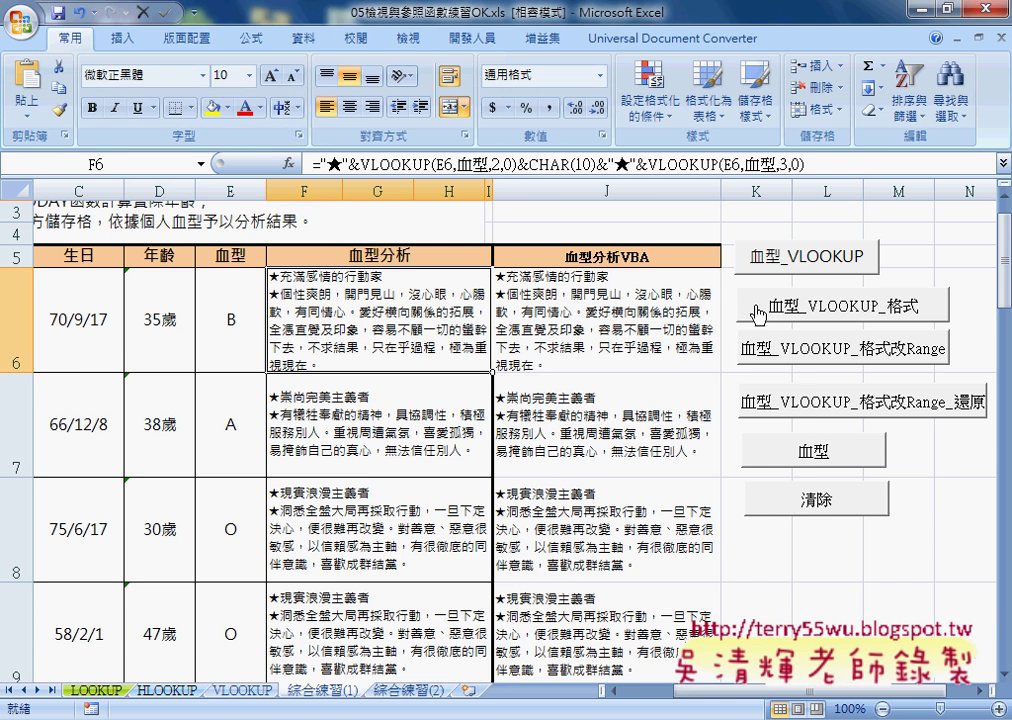
Open the 血型_VLOOKUP_格式 macro's code in the VBA editor via 指定巨集 and 編輯.
{"action": "right_click", "coordinate": [757, 315]}
{"action": "left_click", "coordinate": [835, 524]}
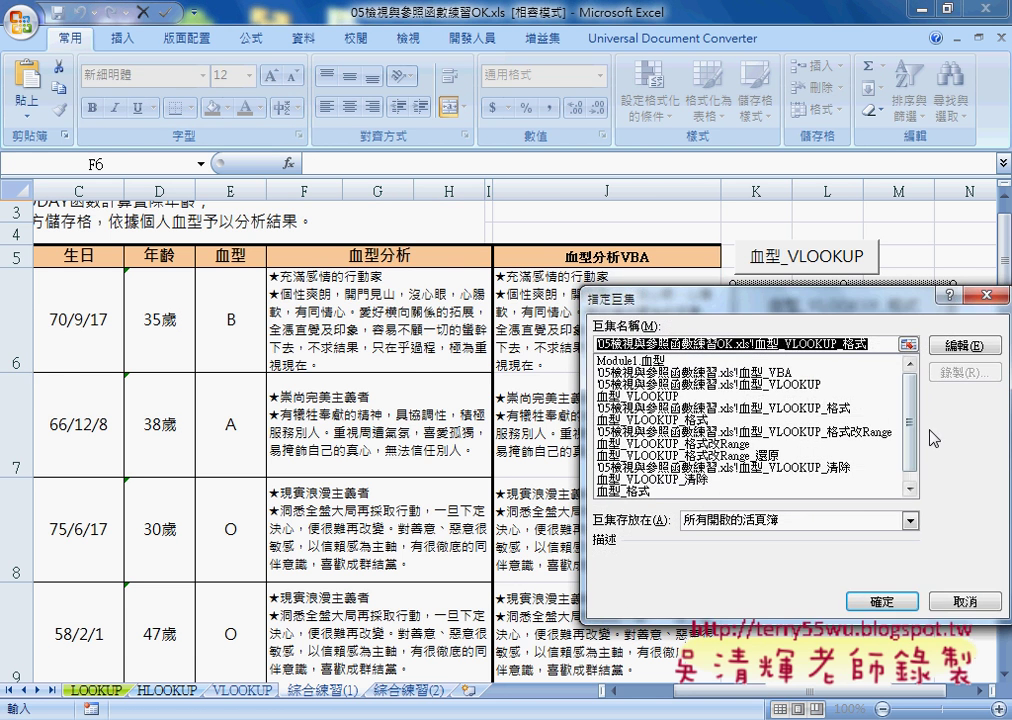
{"action": "left_click", "coordinate": [964, 345]}
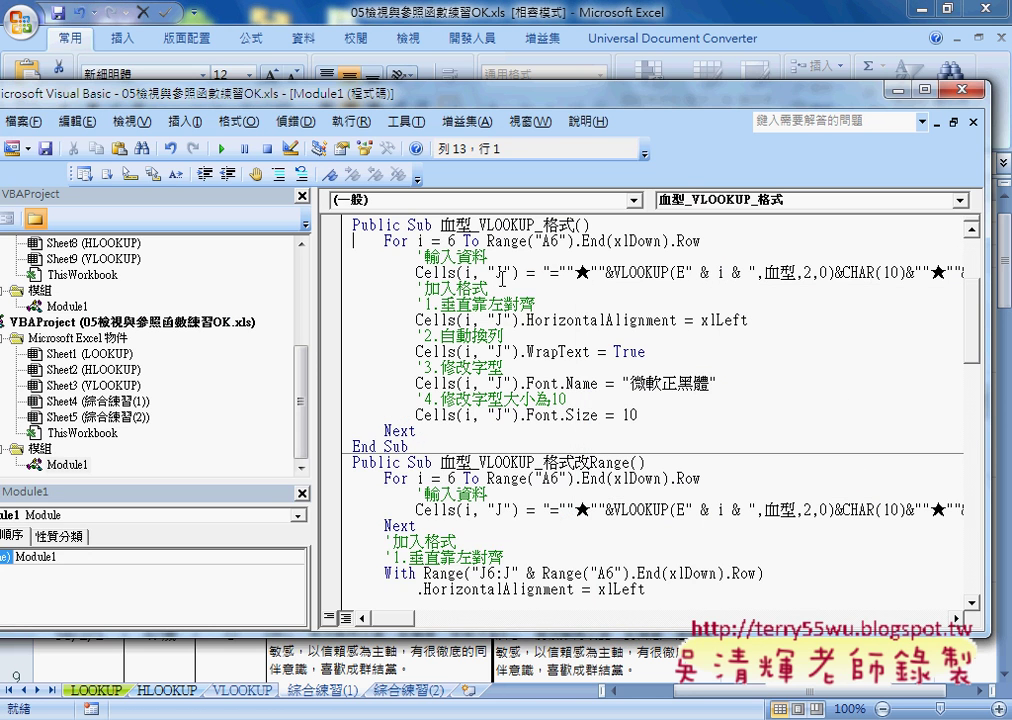
Walk through the Cells(i, "J") HorizontalAlignment line, demo the .H member list, then undo.
{"action": "left_click_drag", "start_coordinate": [416, 272], "coordinate": [523, 274]}
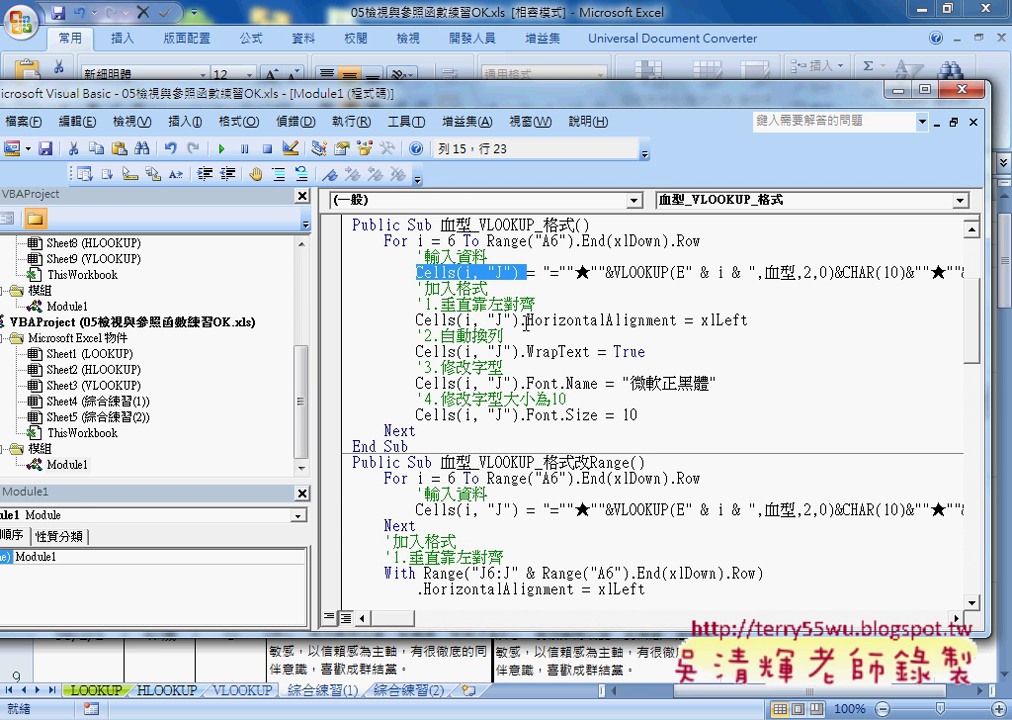
{"action": "left_click_drag", "start_coordinate": [518, 321], "coordinate": [645, 321]}
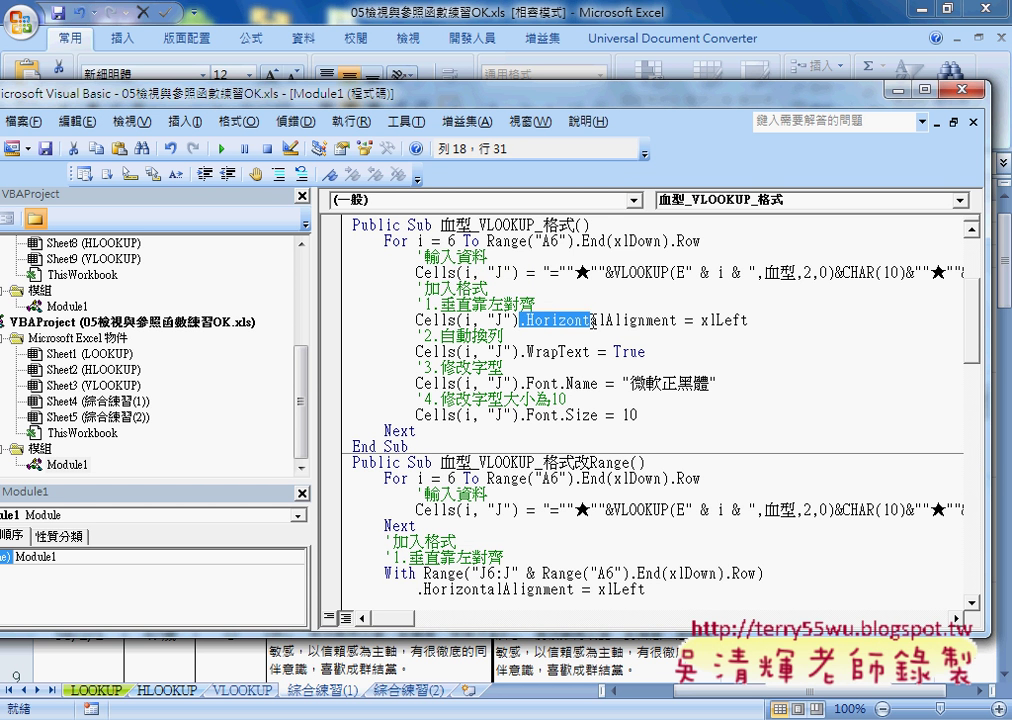
{"action": "left_click_drag", "start_coordinate": [643, 326], "coordinate": [755, 321]}
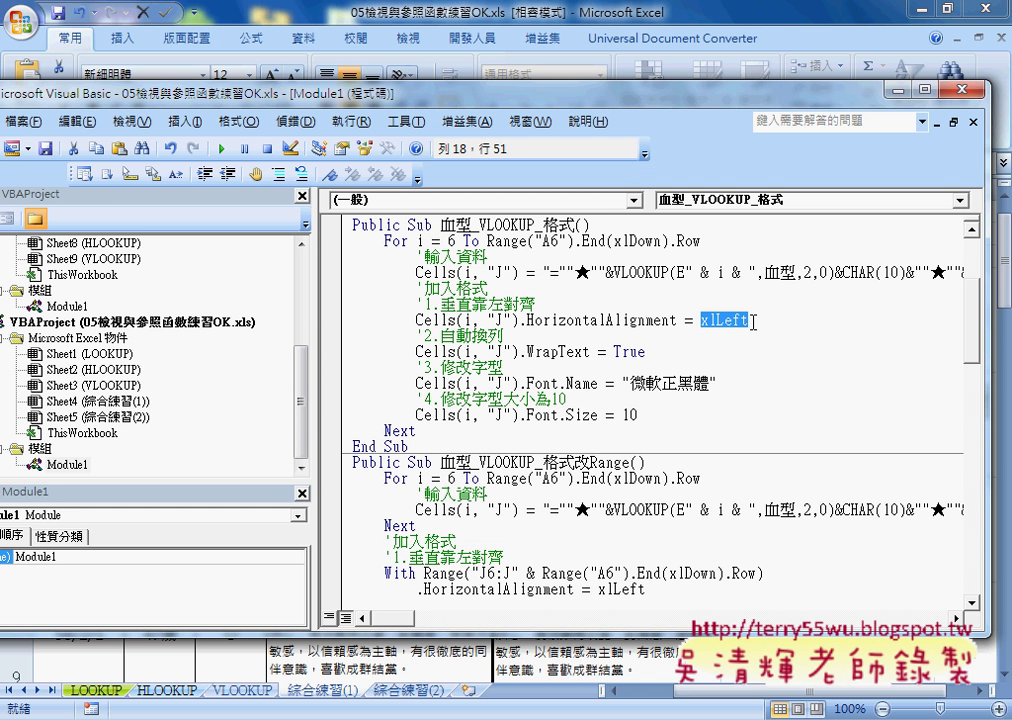
{"action": "left_click_drag", "start_coordinate": [457, 321], "coordinate": [766, 327]}
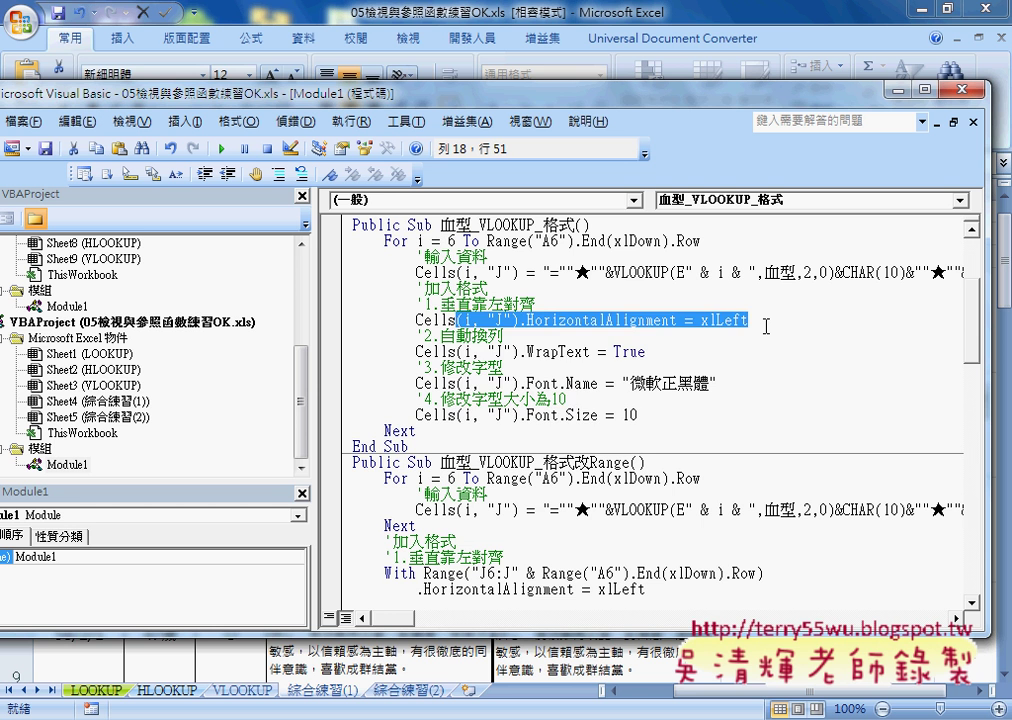
{"action": "type", "text": "."}
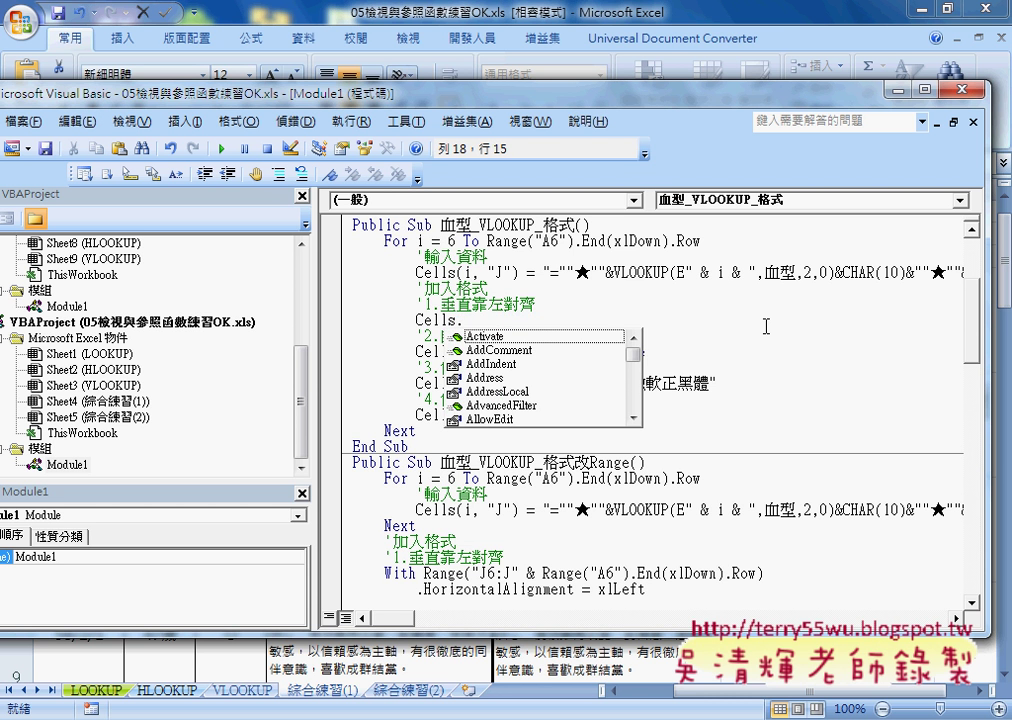
{"action": "type", "text": "H"}
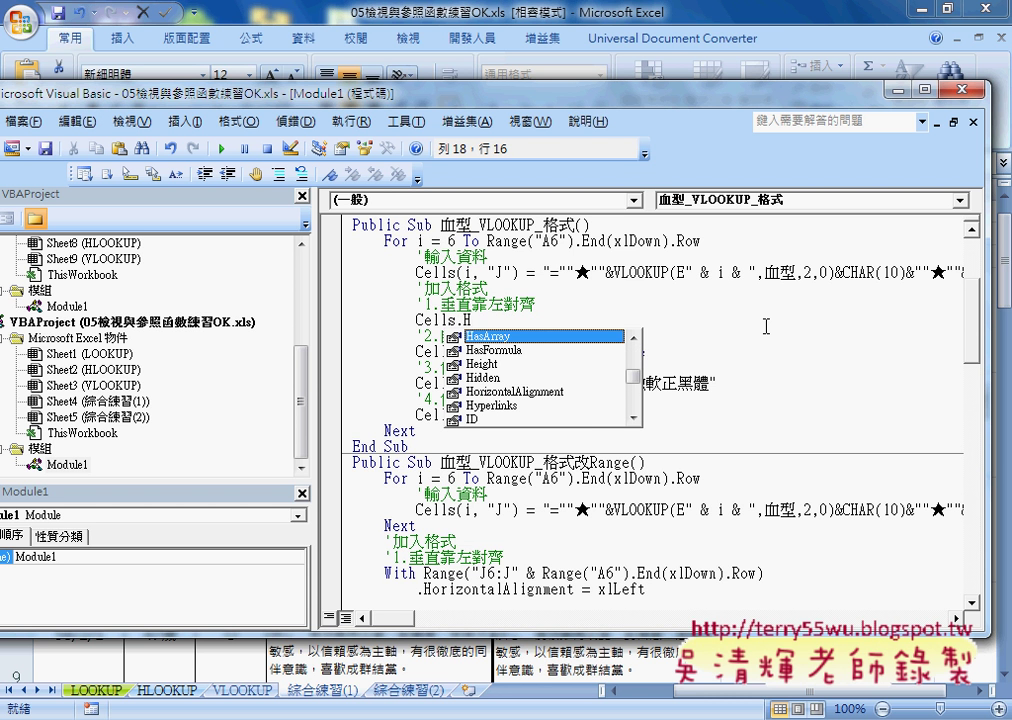
{"action": "key", "text": "Down"}
{"action": "key", "text": "Down"}
{"action": "key", "text": "Down"}
{"action": "key", "text": "Down"}
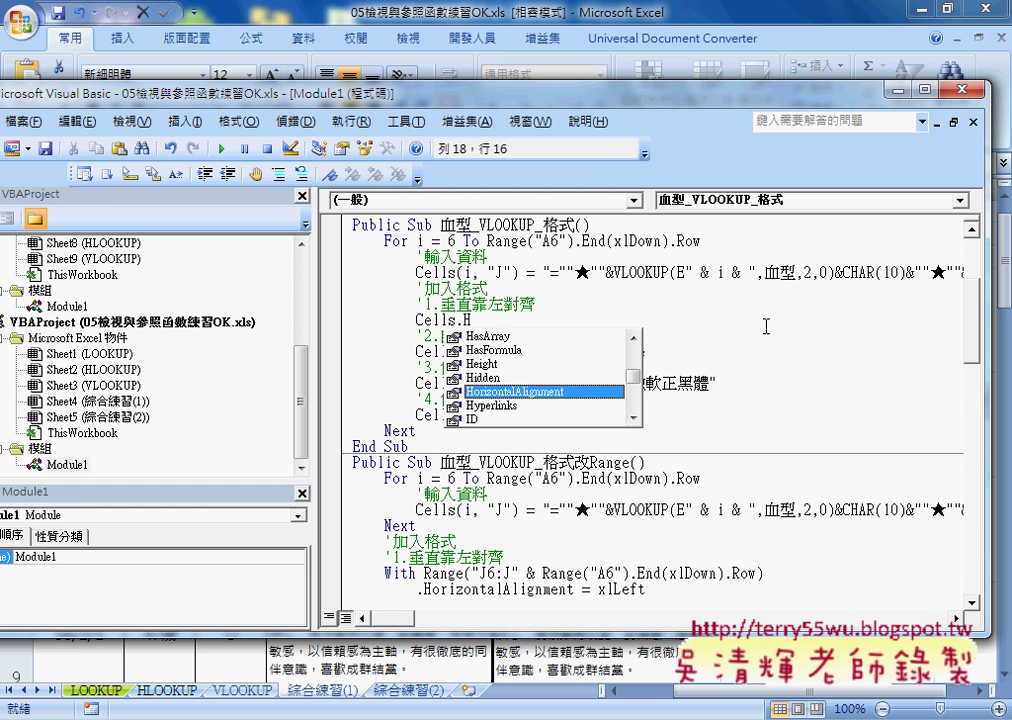
{"action": "key", "text": "ctrl+z"}
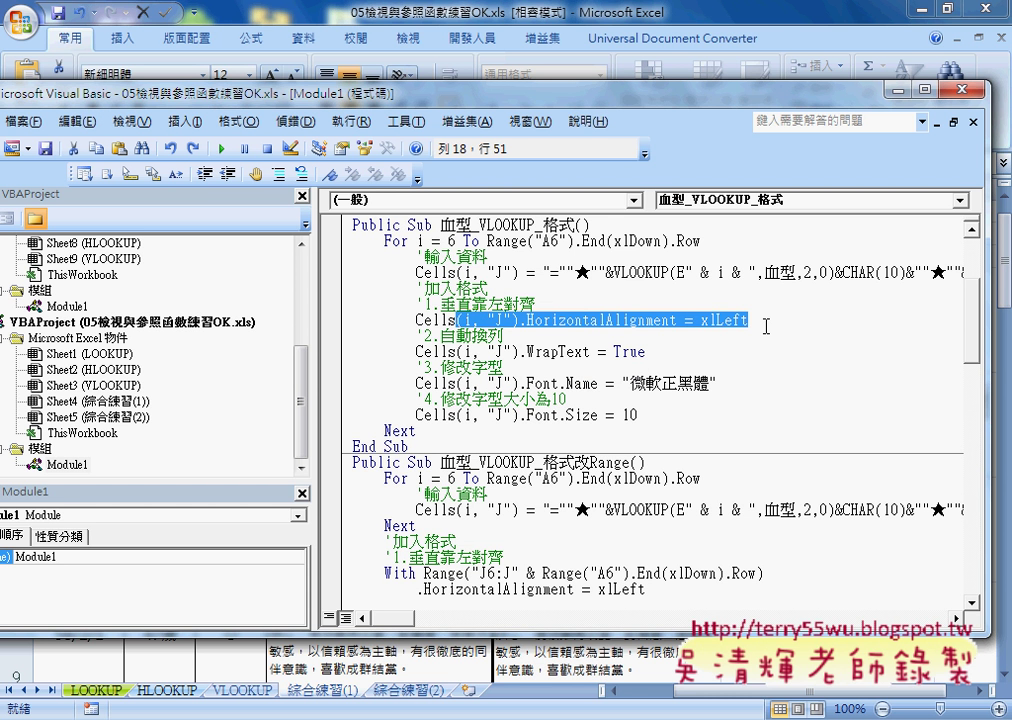
Highlight the WrapText, 微軟正黑體 font and size settings in the per-cell formatting block.
{"action": "left_click", "coordinate": [521, 351]}
{"action": "left_click_drag", "start_coordinate": [521, 351], "coordinate": [647, 353]}
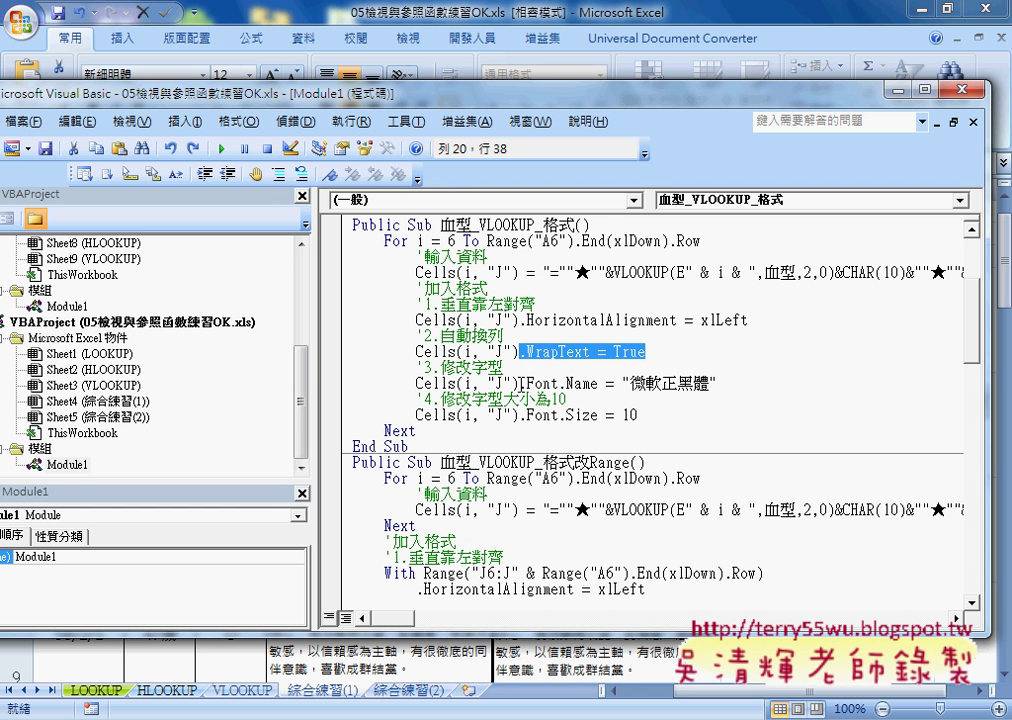
{"action": "left_click_drag", "start_coordinate": [519, 383], "coordinate": [728, 382]}
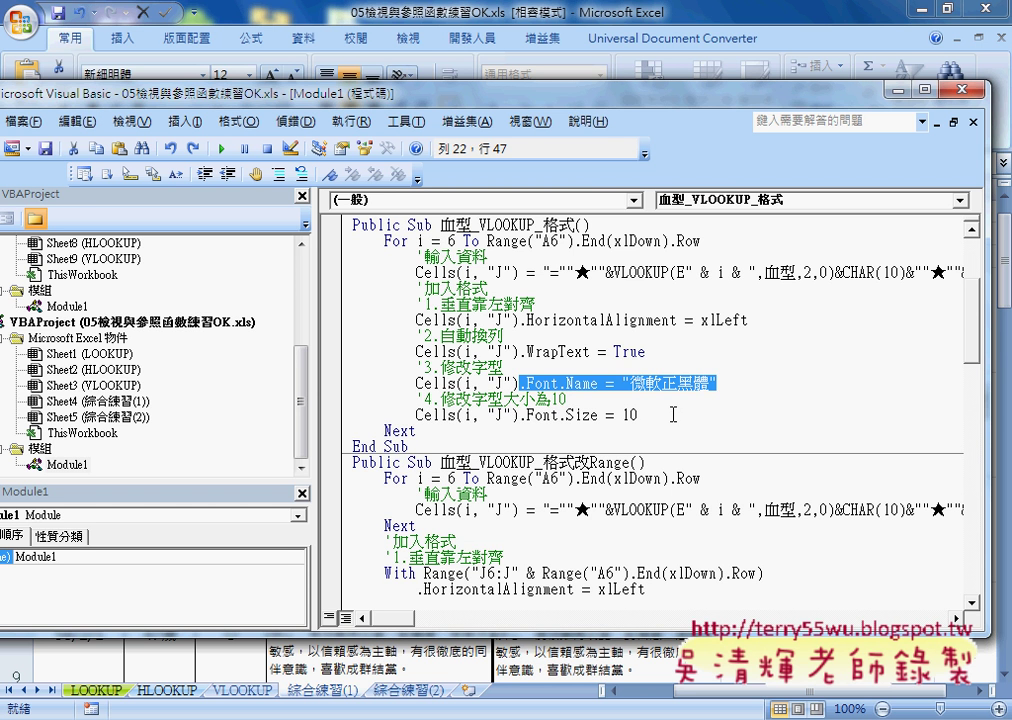
{"action": "left_click_drag", "start_coordinate": [680, 414], "coordinate": [374, 313]}
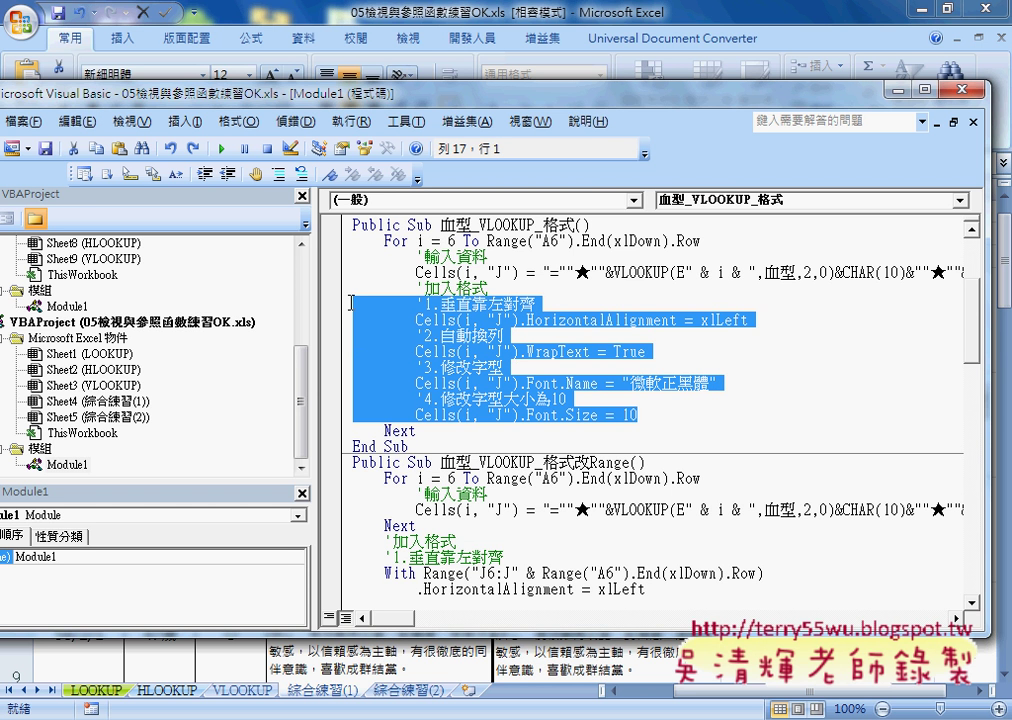
Review the With block in 格式改Range that formats the whole column J range.
{"action": "scroll", "coordinate": [535, 400], "scroll_direction": "down", "scroll_amount": 2}
{"action": "scroll", "coordinate": [535, 400], "scroll_direction": "down", "scroll_amount": 2}
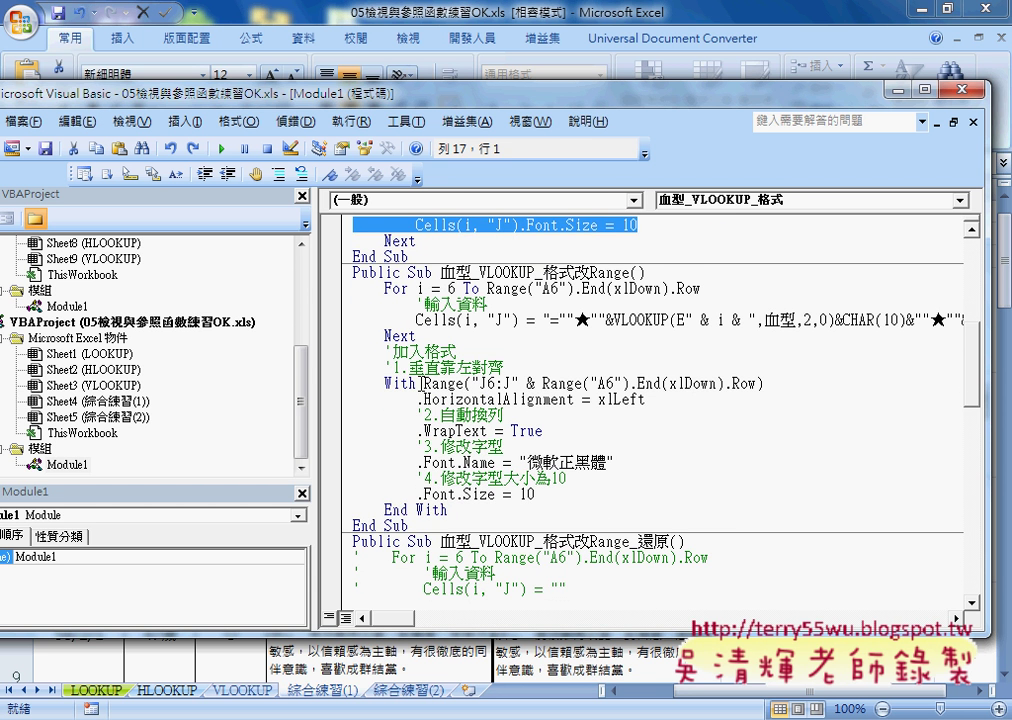
{"action": "mouse_move", "coordinate": [449, 509]}
{"action": "left_mouse_down"}
{"action": "mouse_move", "coordinate": [360, 425]}
{"action": "mouse_move", "coordinate": [338, 381]}
{"action": "left_mouse_up"}
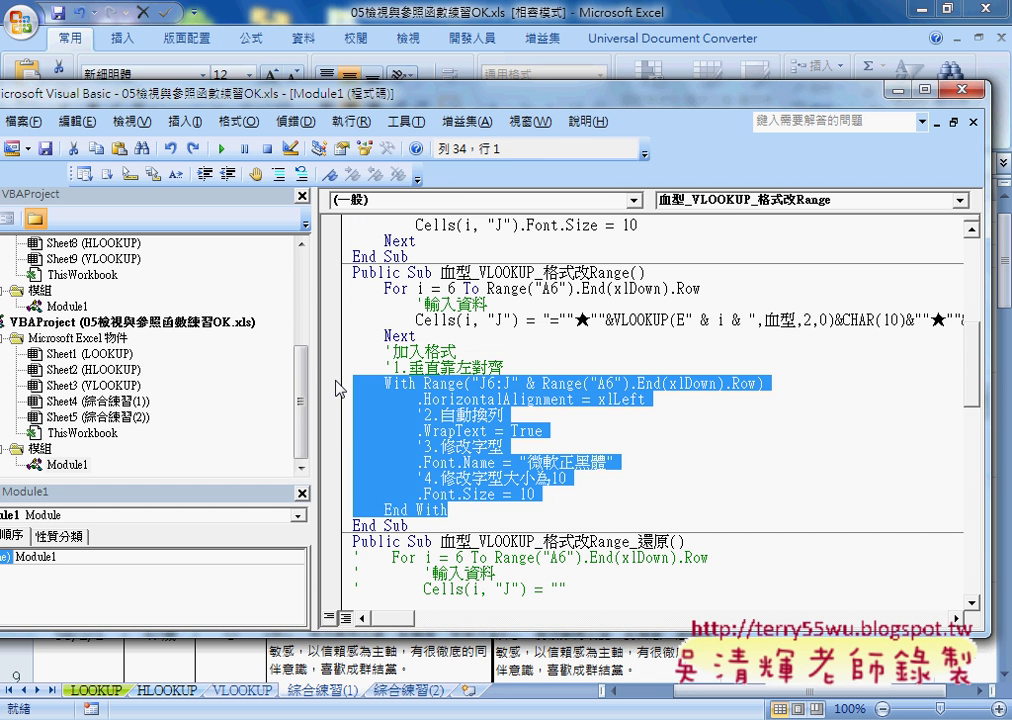
Review the 還原 macro's centre alignment, wrap off, 新細明體 and size 12, then return to the sheet.
{"action": "scroll", "coordinate": [340, 388], "scroll_direction": "down", "scroll_amount": 2}
{"action": "scroll", "coordinate": [340, 388], "scroll_direction": "down", "scroll_amount": 2}
{"action": "scroll", "coordinate": [400, 350], "scroll_direction": "down", "scroll_amount": 2}
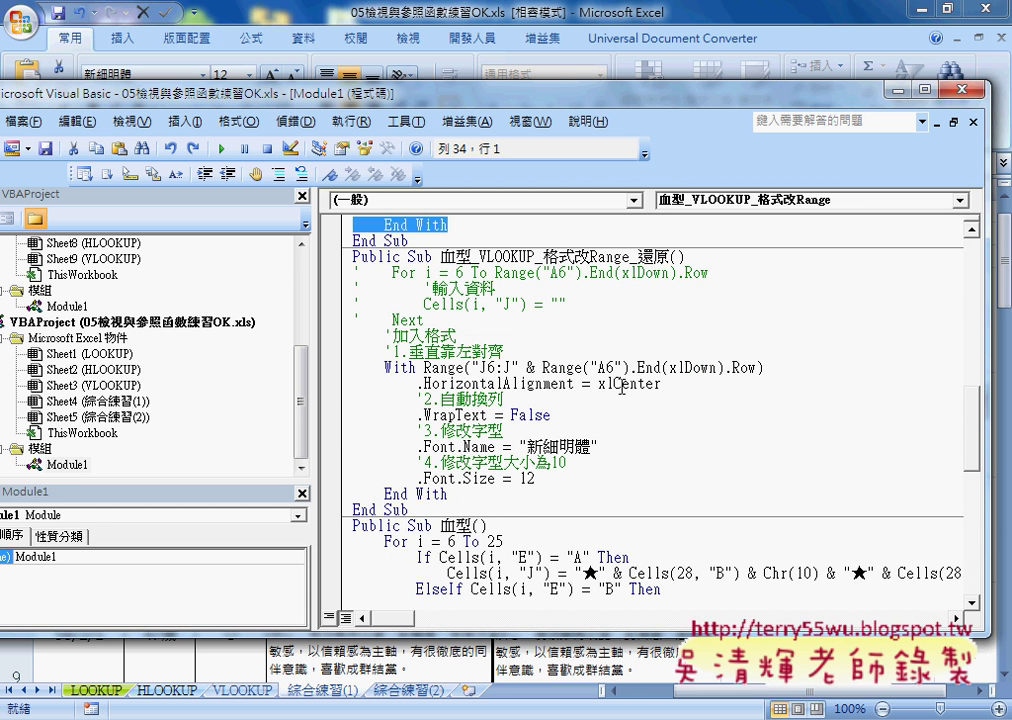
{"action": "left_click_drag", "start_coordinate": [669, 386], "coordinate": [419, 390]}
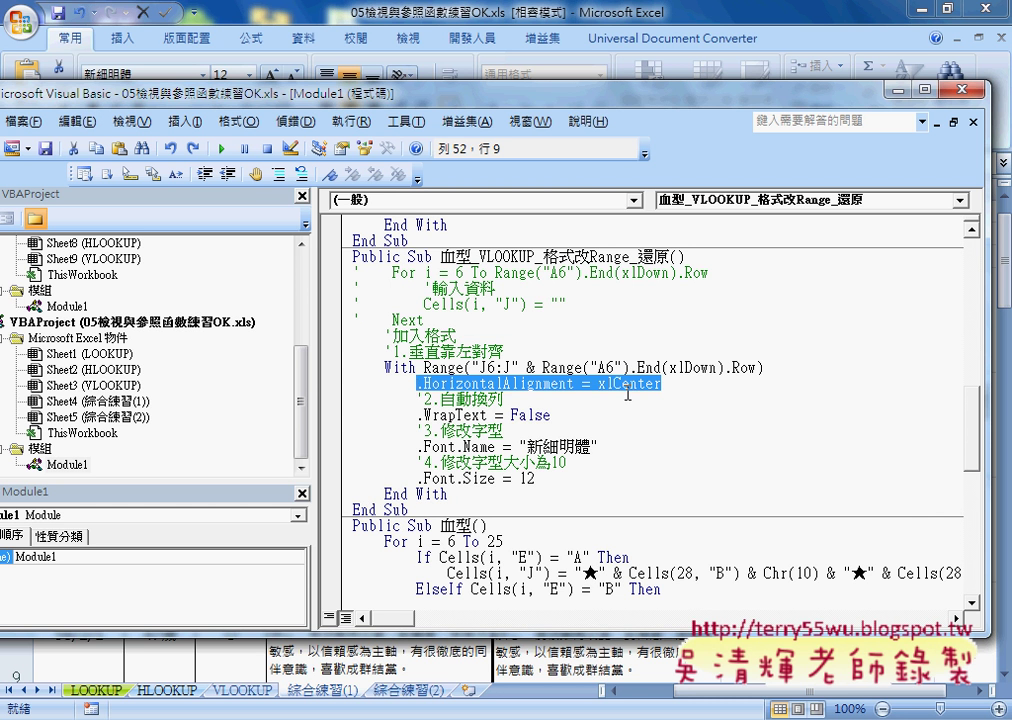
{"action": "left_click_drag", "start_coordinate": [552, 417], "coordinate": [418, 418]}
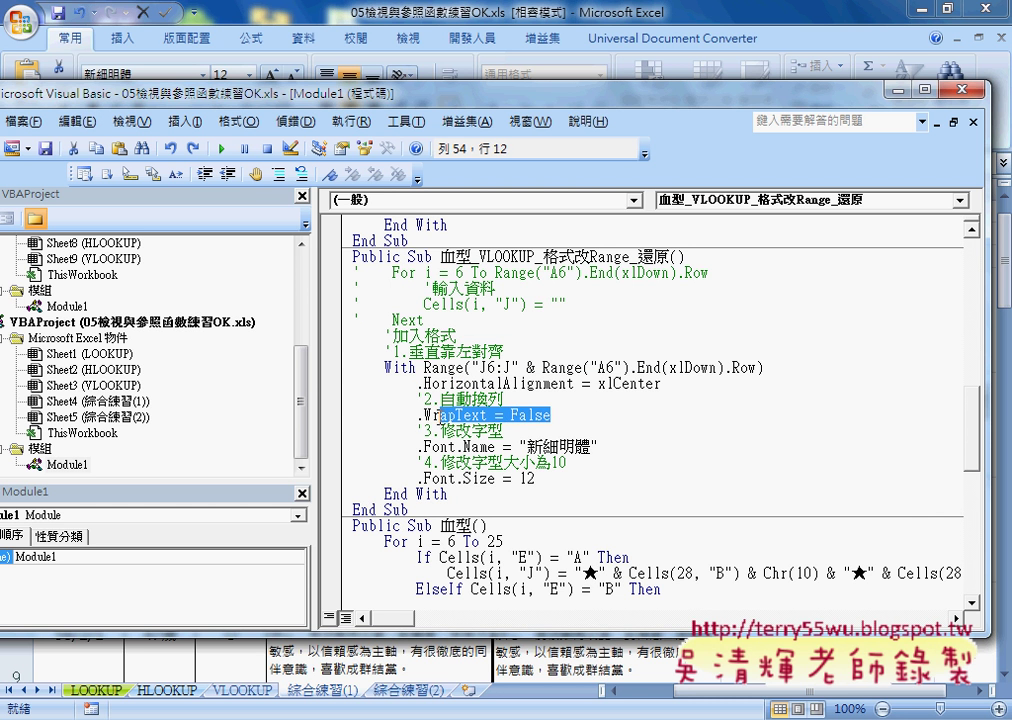
{"action": "left_click_drag", "start_coordinate": [620, 447], "coordinate": [417, 447]}
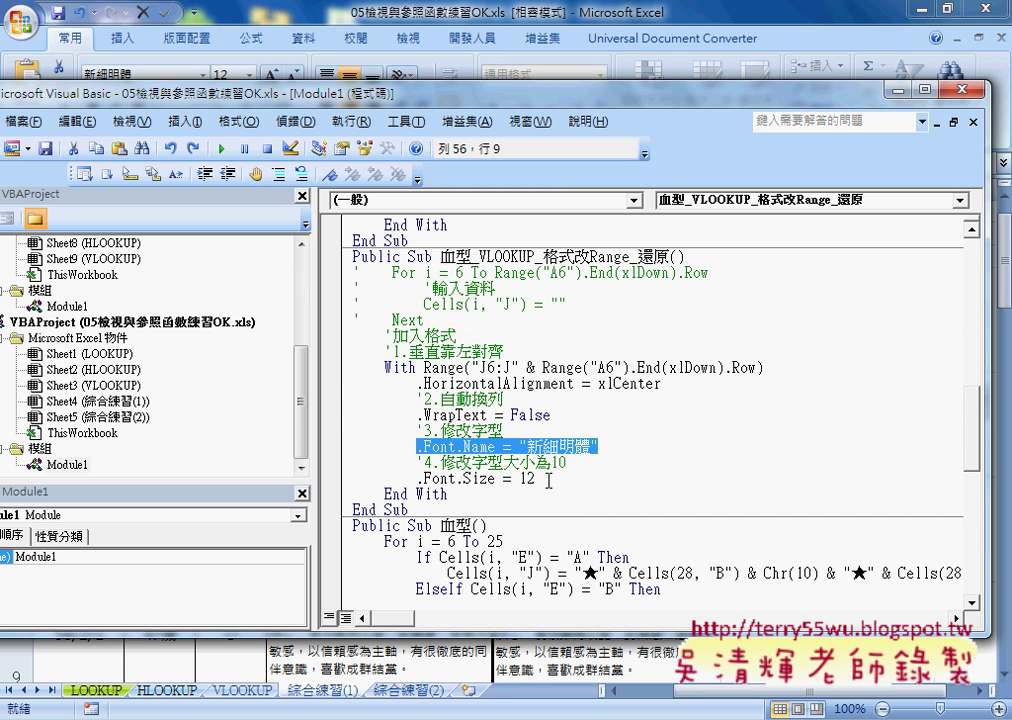
{"action": "left_click_drag", "start_coordinate": [535, 478], "coordinate": [417, 478]}
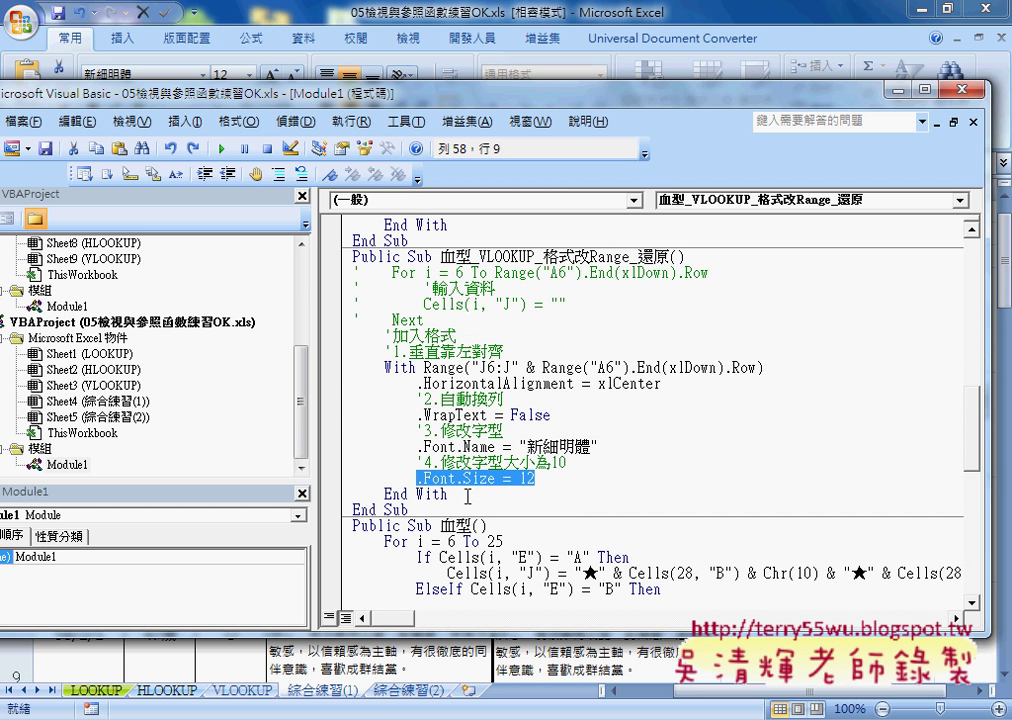
{"action": "left_click", "coordinate": [441, 8]}
Run 格式改Range_還原, then 血型_VLOOKUP_格式改Range, then 清除 to empty column J.
{"action": "key", "text": "Escape"}
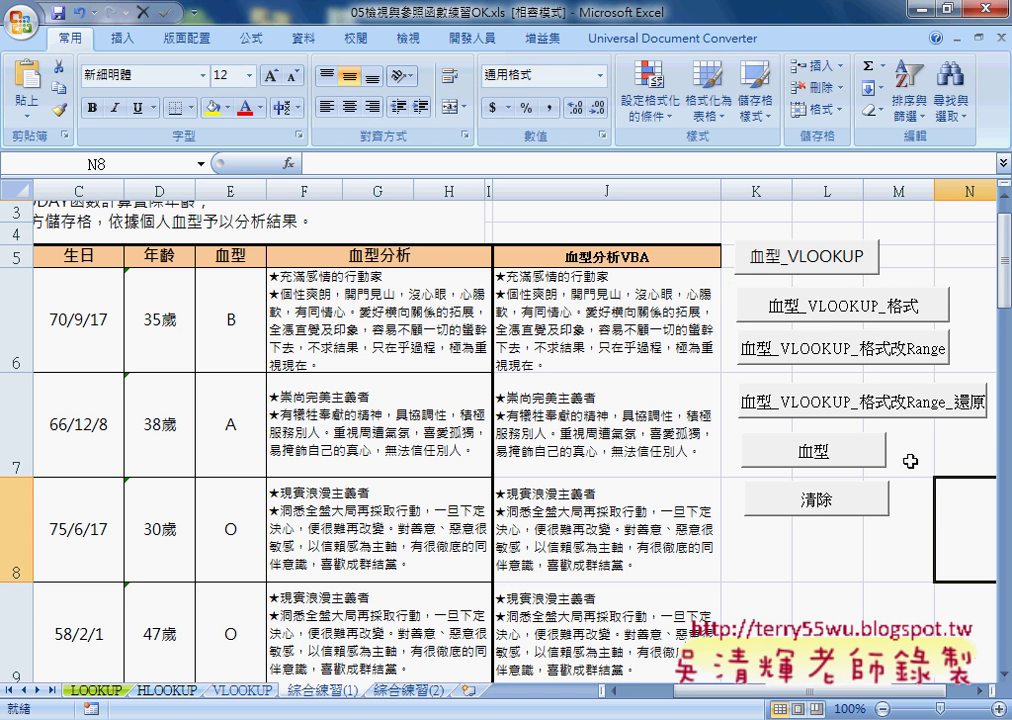
{"action": "left_click", "coordinate": [880, 412]}
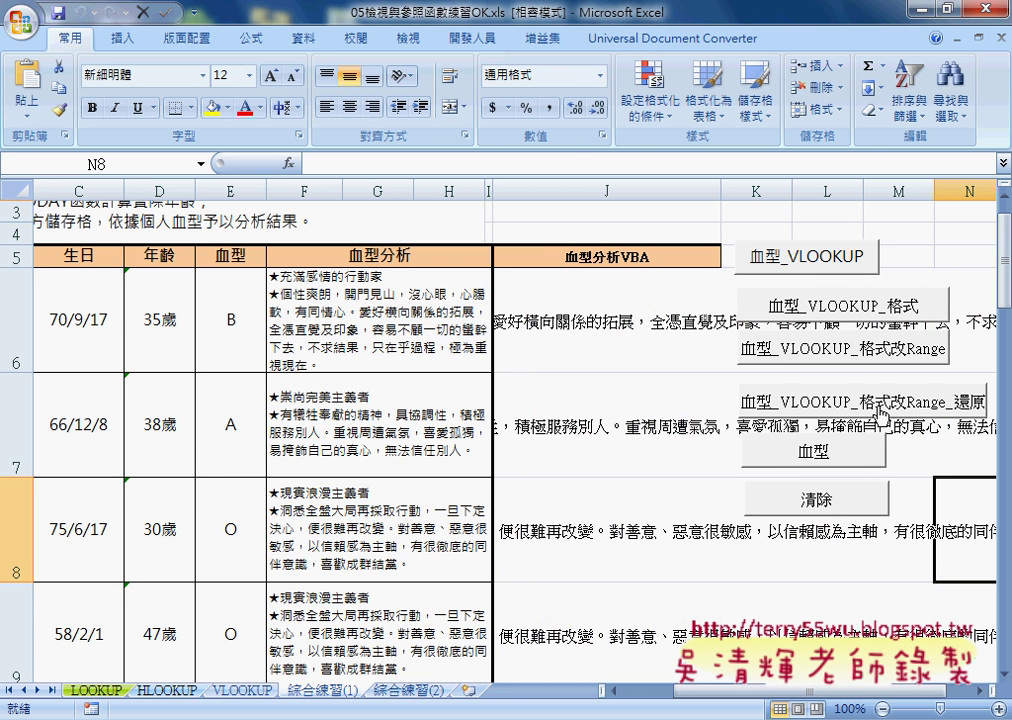
{"action": "left_click", "coordinate": [880, 358]}
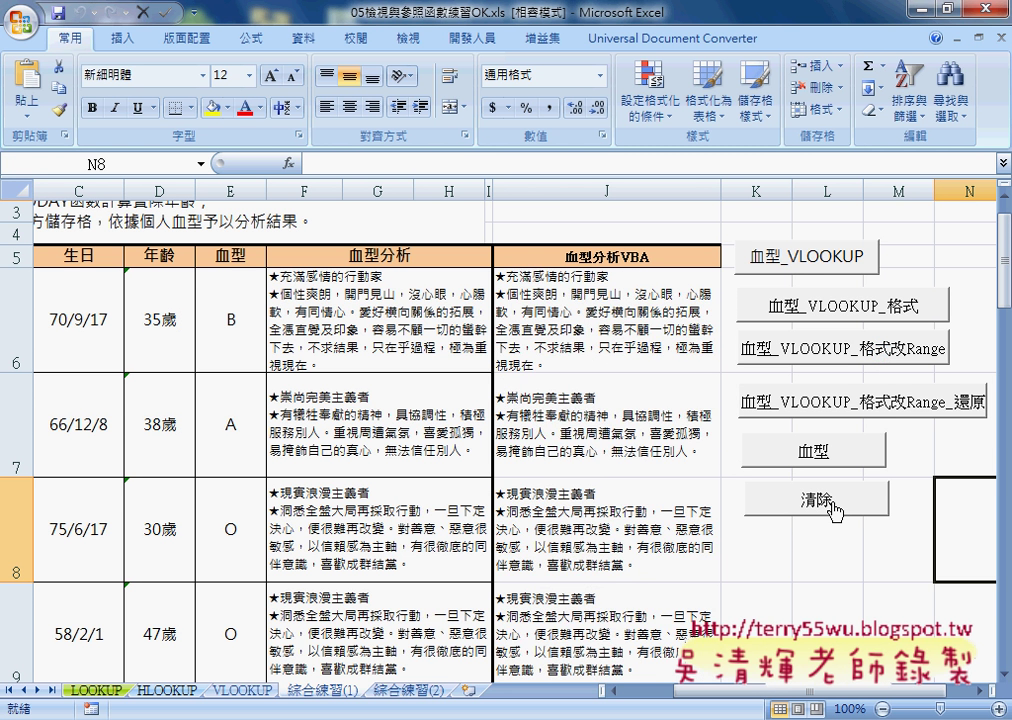
{"action": "left_click", "coordinate": [835, 510]}
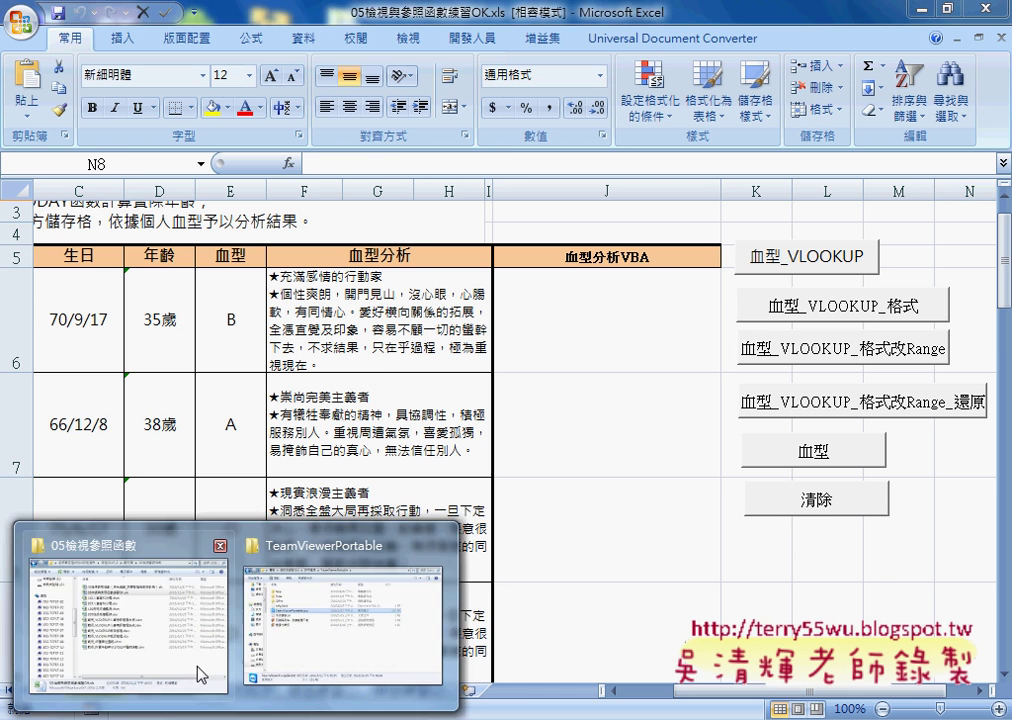
Show the 05檢視參照函數 folder and select example workbooks like 325人事資料分欄.xlsm and 326班級成績查詢.xlsm.
{"action": "left_click", "coordinate": [208, 648]}
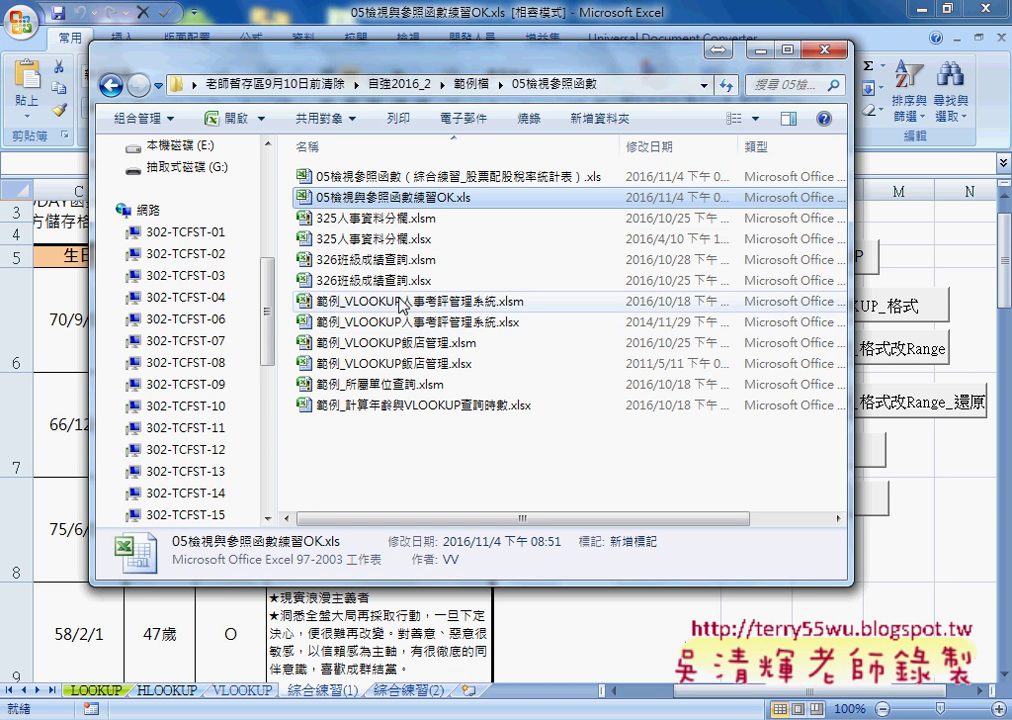
{"action": "mouse_move", "coordinate": [554, 300]}
{"action": "left_mouse_down"}
{"action": "mouse_move", "coordinate": [455, 326]}
{"action": "mouse_move", "coordinate": [398, 390]}
{"action": "left_mouse_up"}
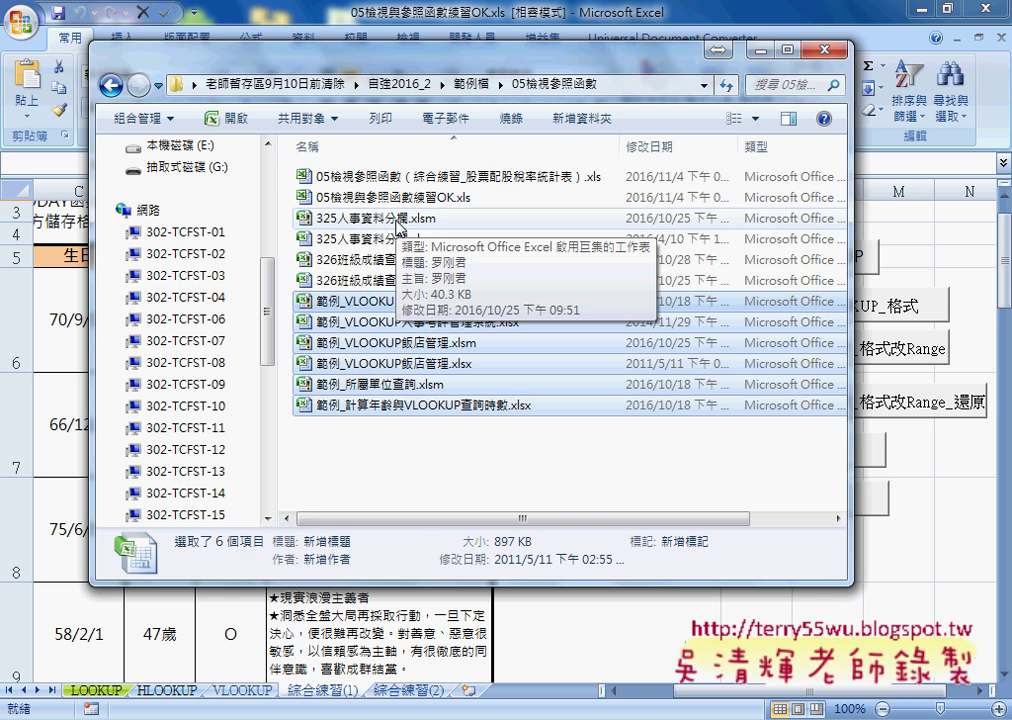
{"action": "left_click", "coordinate": [401, 220]}
{"action": "left_click", "coordinate": [398, 262]}
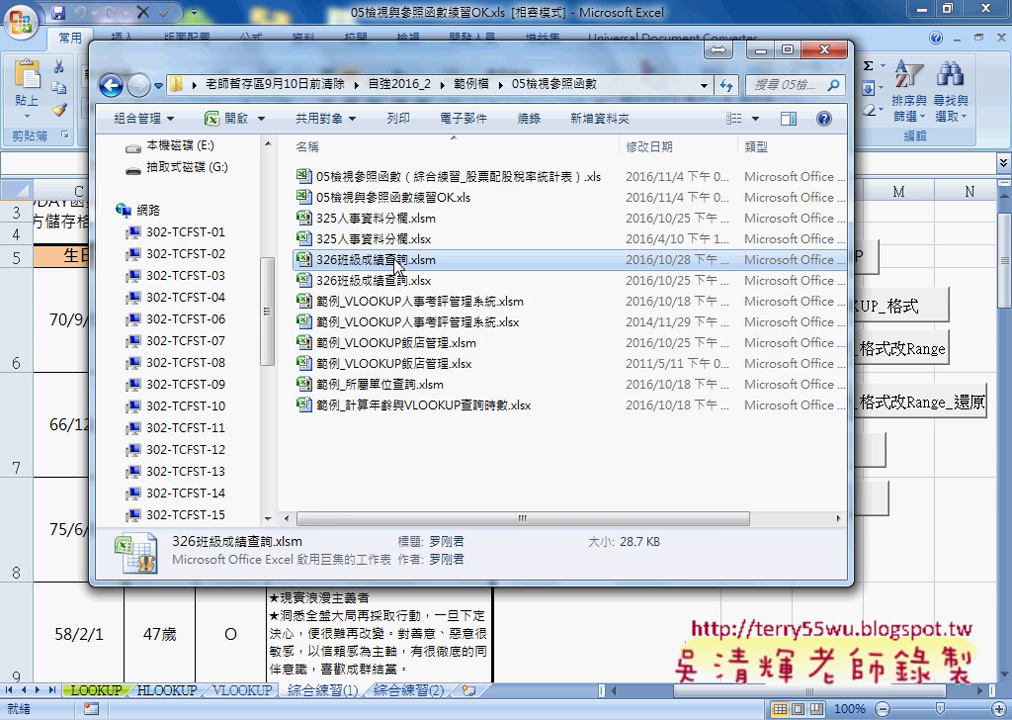